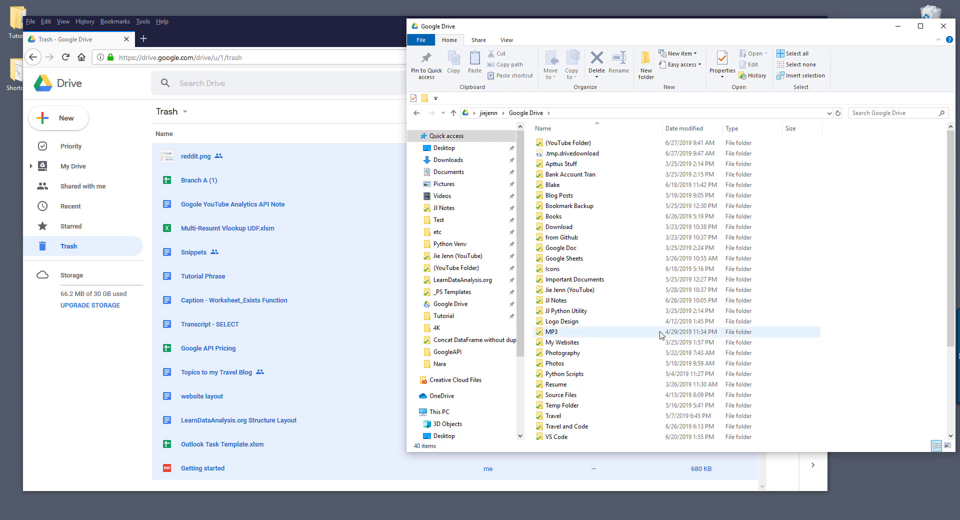
Check the signed-in G Suite account's domain in the avatar panel, then dismiss it
click(283, 24)
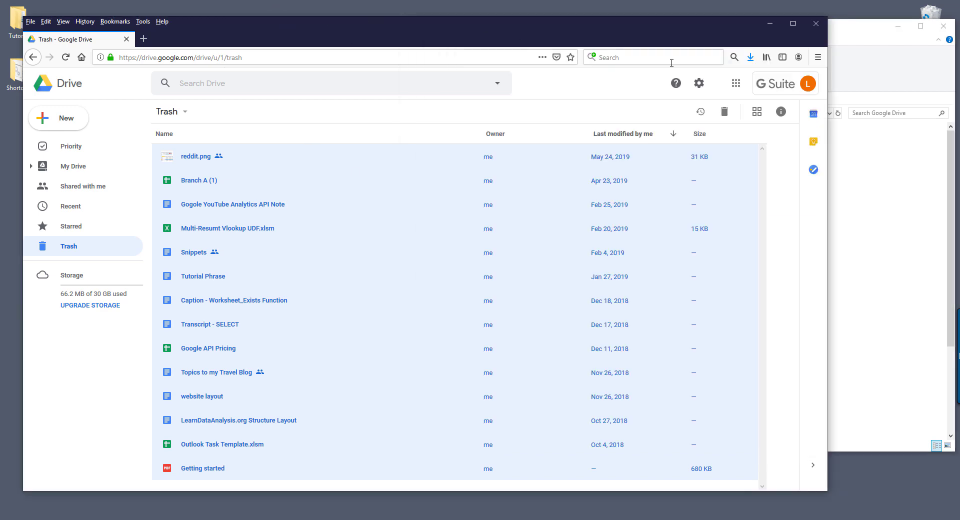
click(736, 83)
click(736, 83)
click(808, 83)
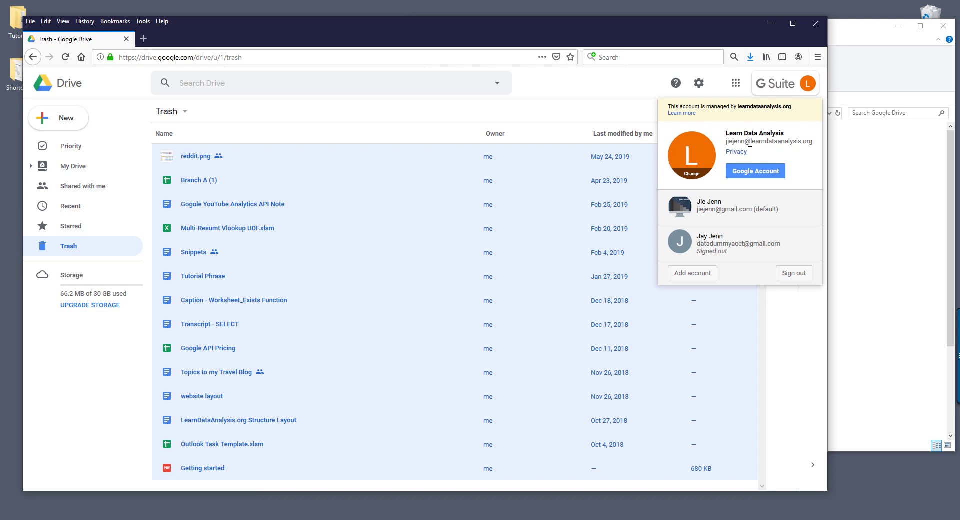
drag(748, 142, 815, 145)
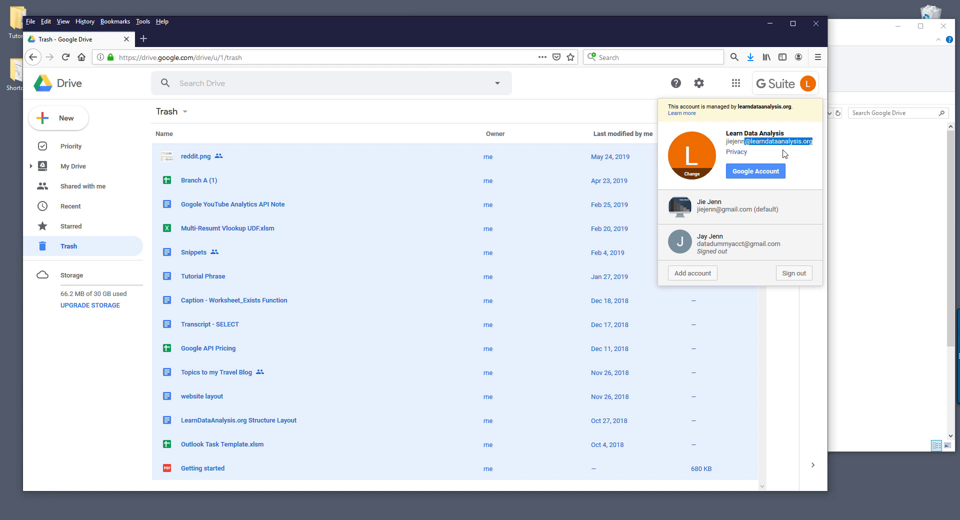
click(737, 145)
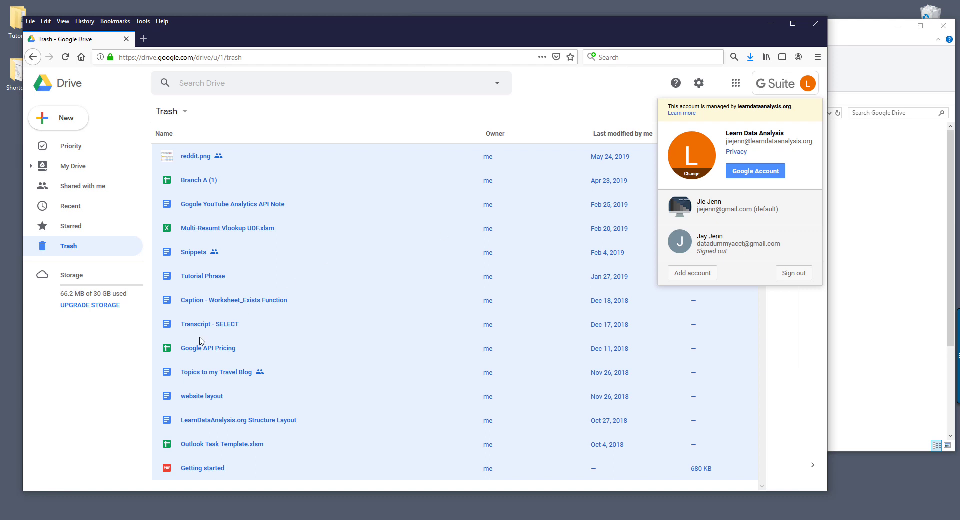
key(Escape)
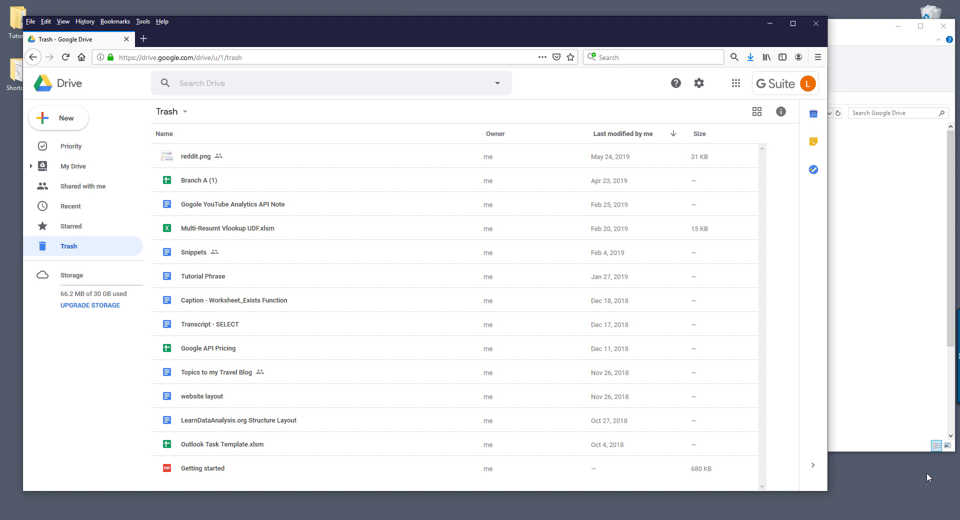
Review the Google Drive and Settings tabs of Backup and Sync preferences, then cancel unchanged
click(860, 448)
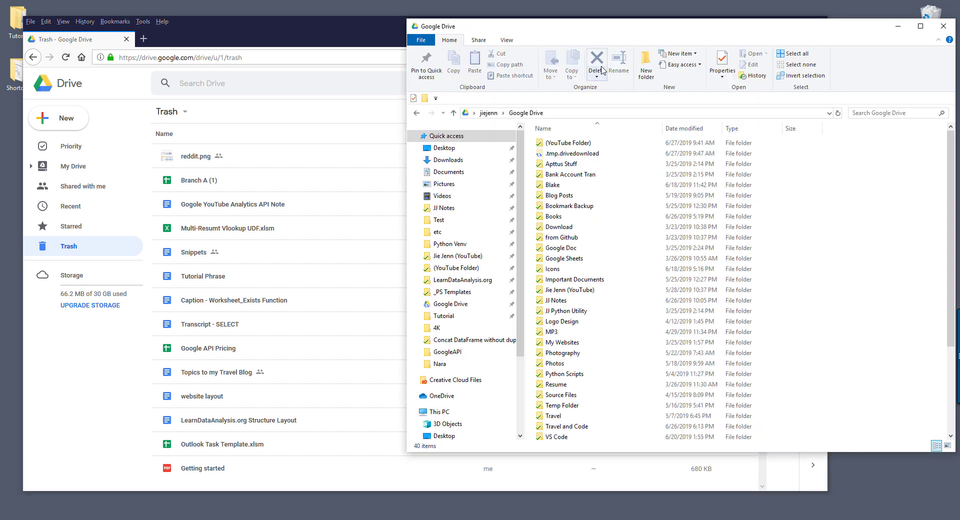
click(930, 519)
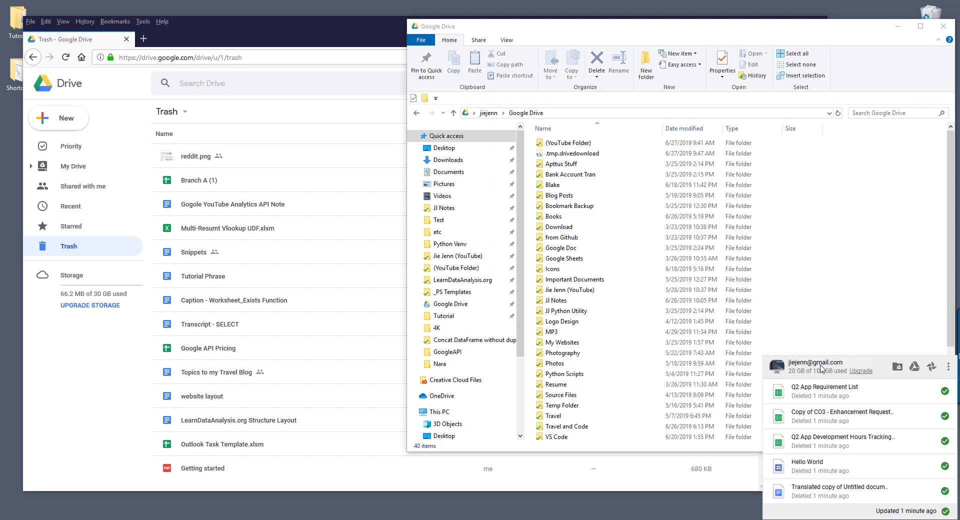
click(947, 368)
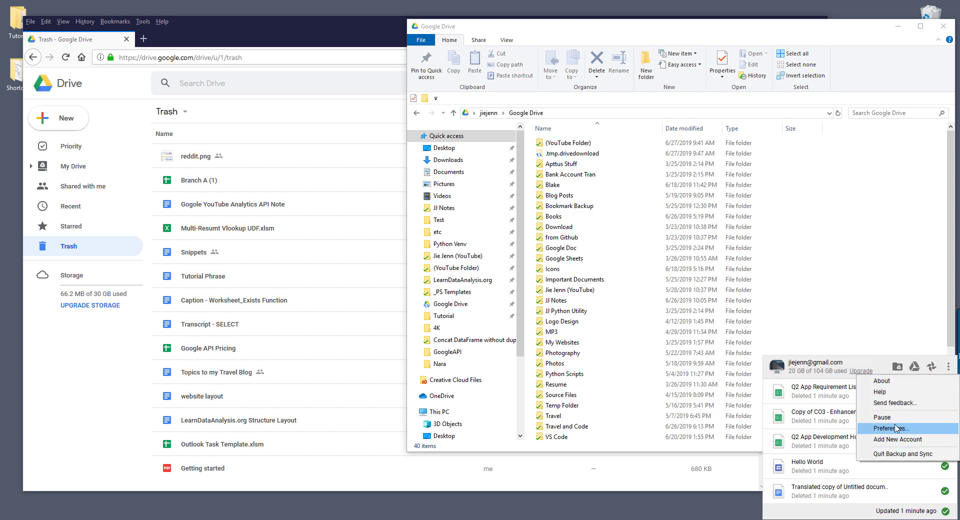
click(913, 430)
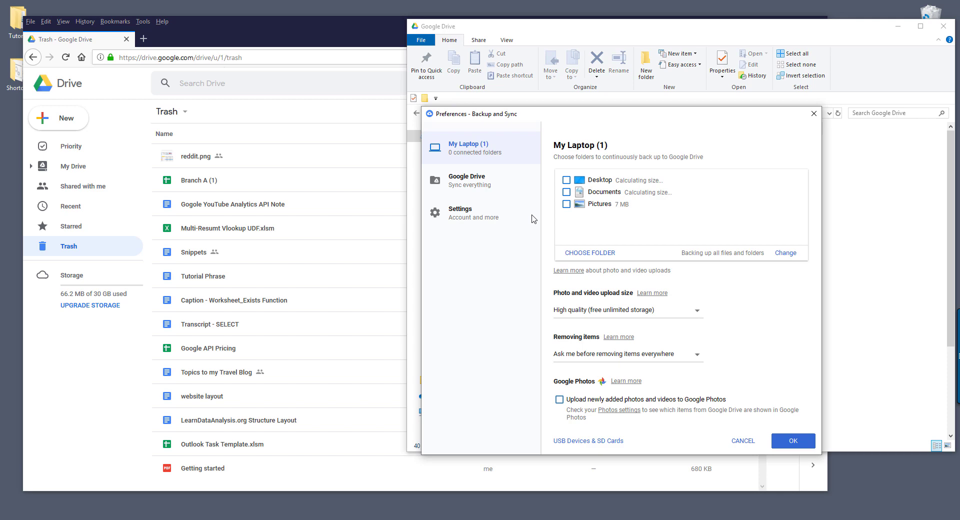
click(484, 189)
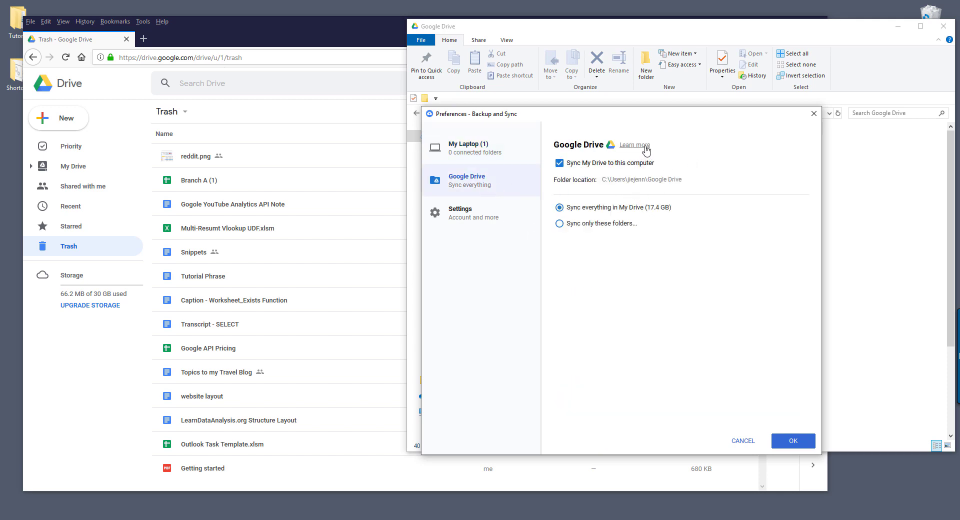
click(475, 215)
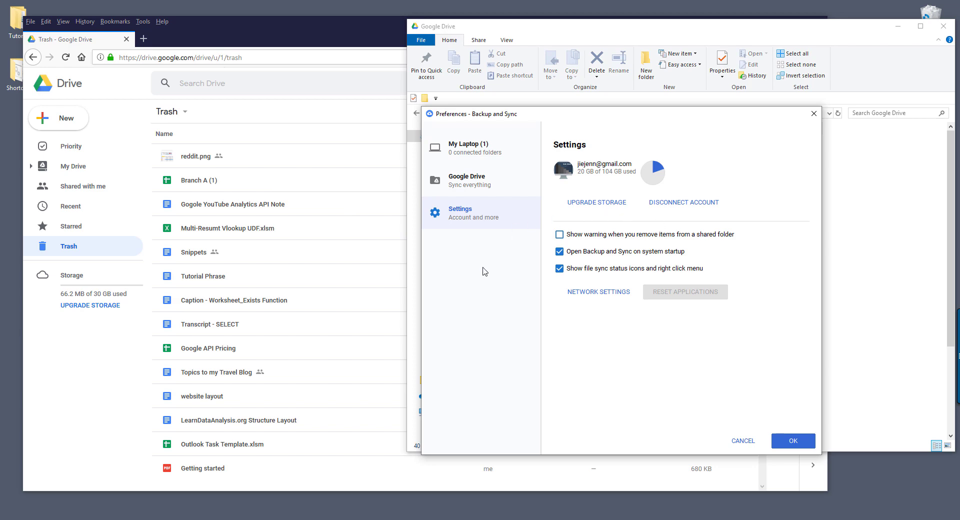
click(744, 441)
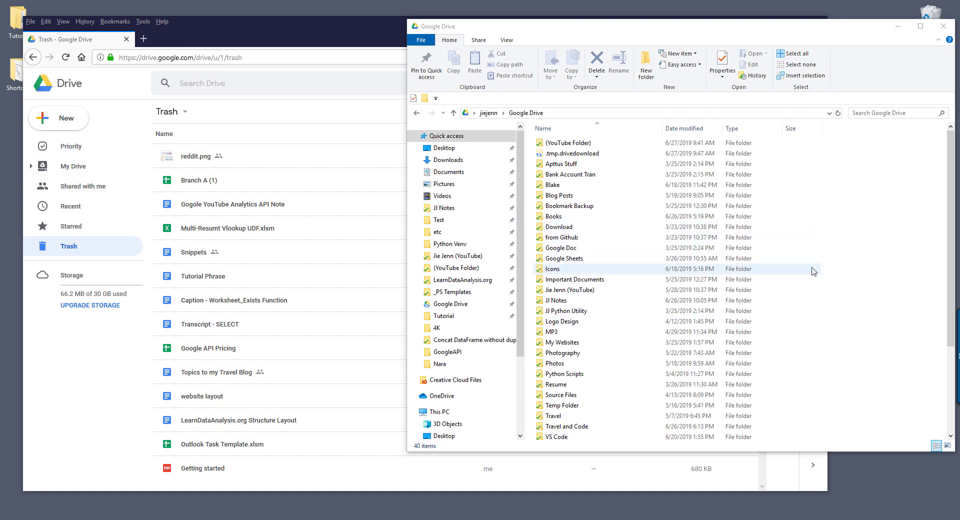
Confirm the signed-in account, then switch from Priority to the My Drive listing
click(78, 381)
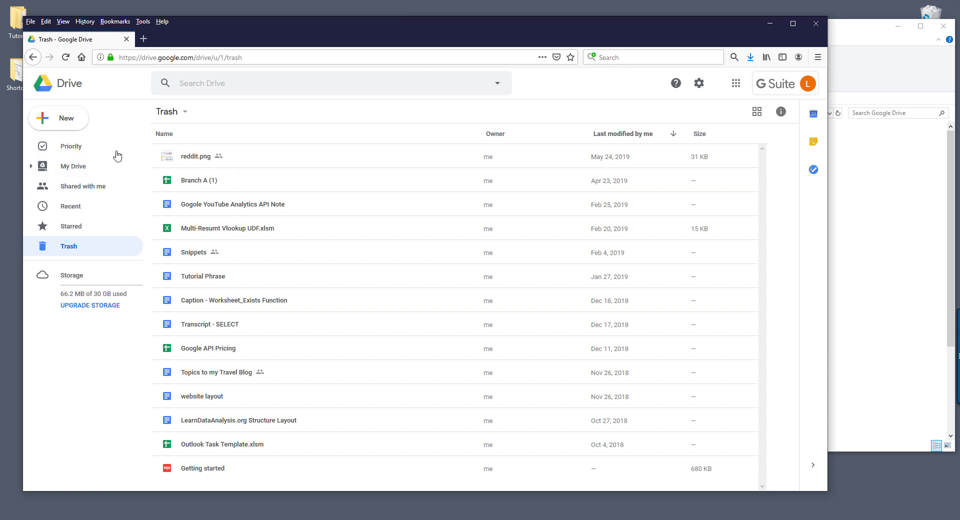
click(807, 83)
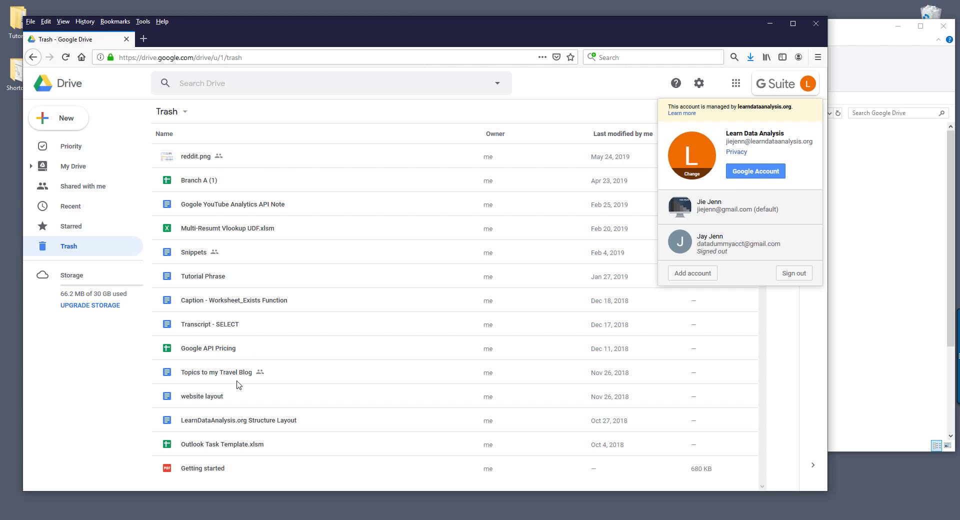
click(83, 388)
click(80, 150)
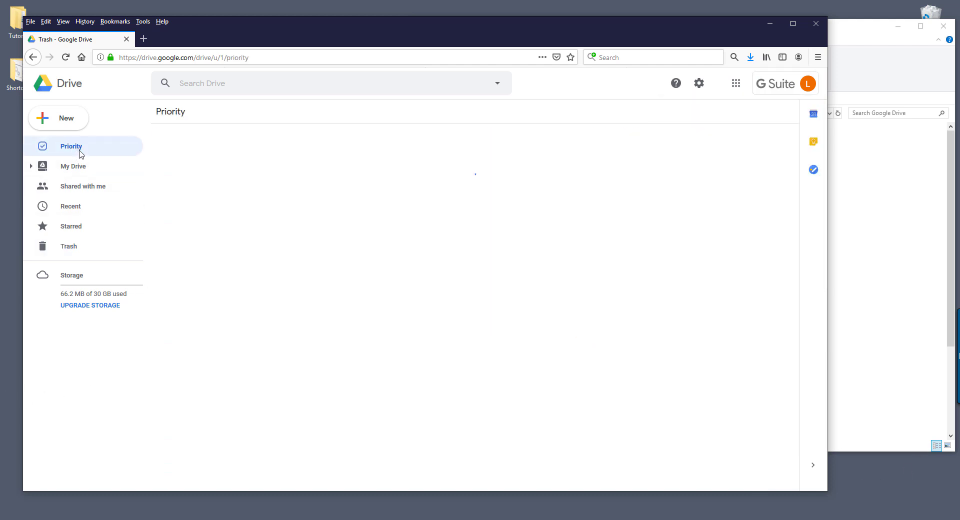
click(73, 169)
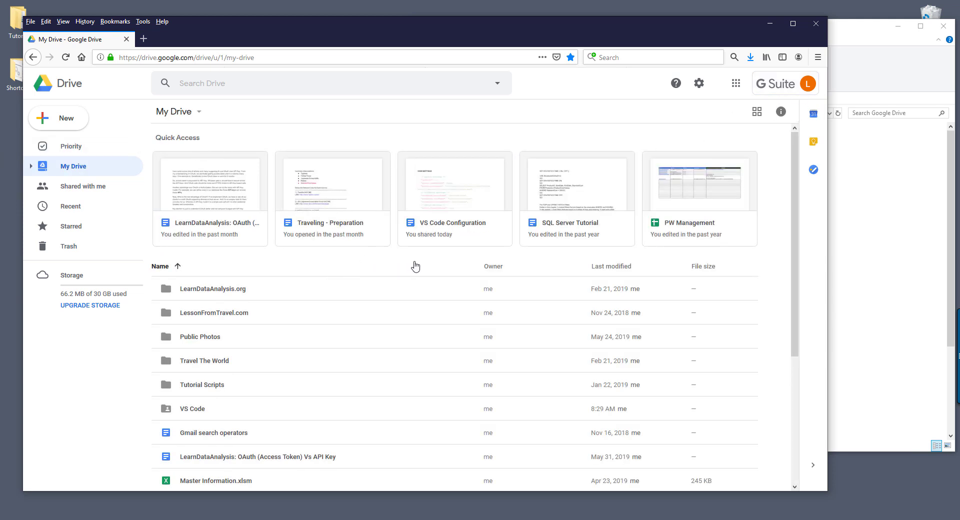
scroll(325, 268, down, 3)
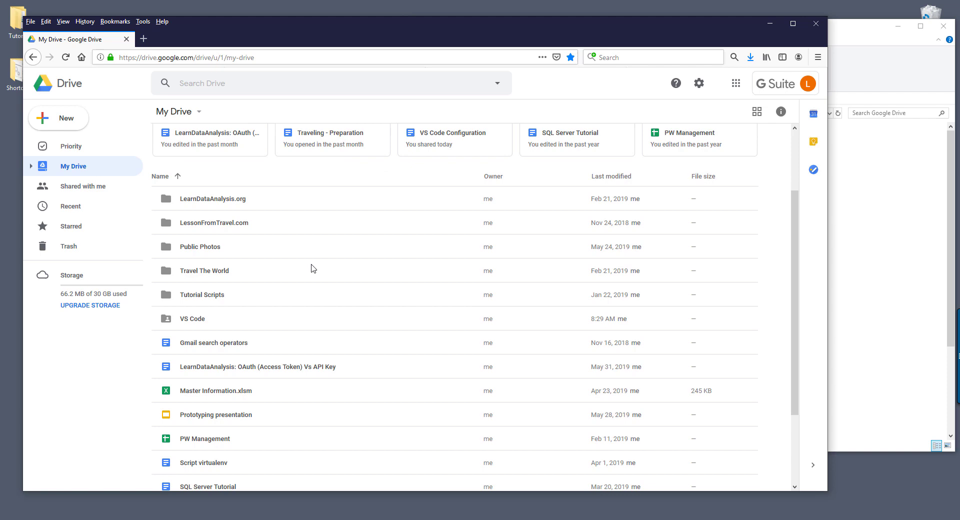
scroll(292, 240, up, 3)
Create a folder named 'Test Folder' in My Drive and open it
click(66, 119)
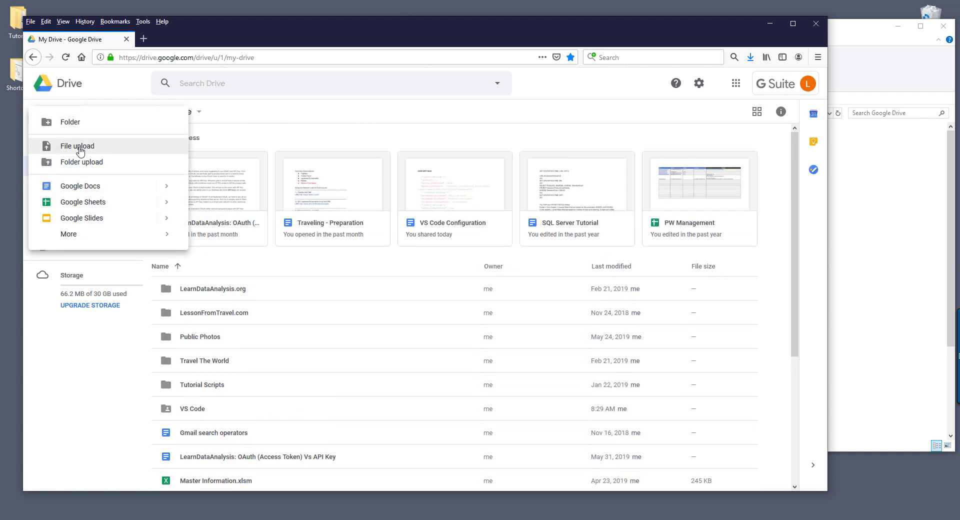
click(86, 123)
text(Test Folder)
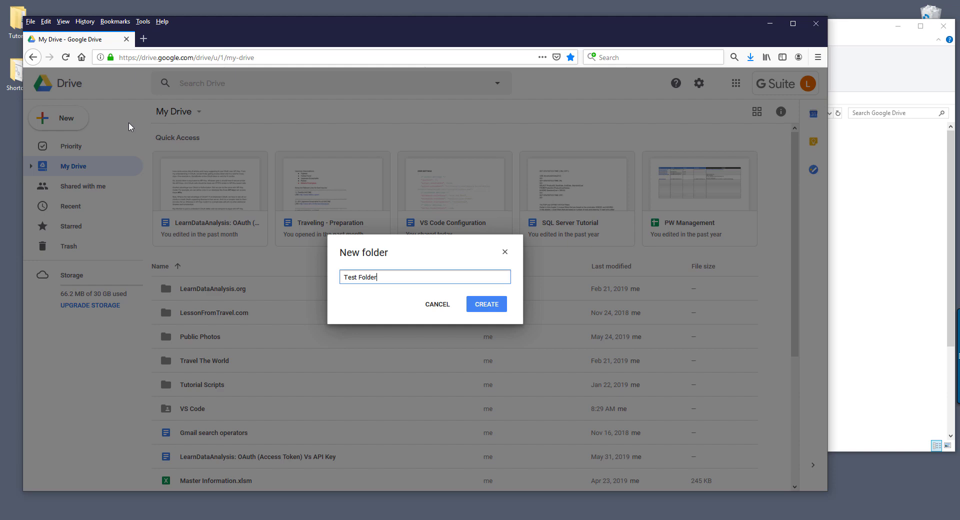
click(490, 306)
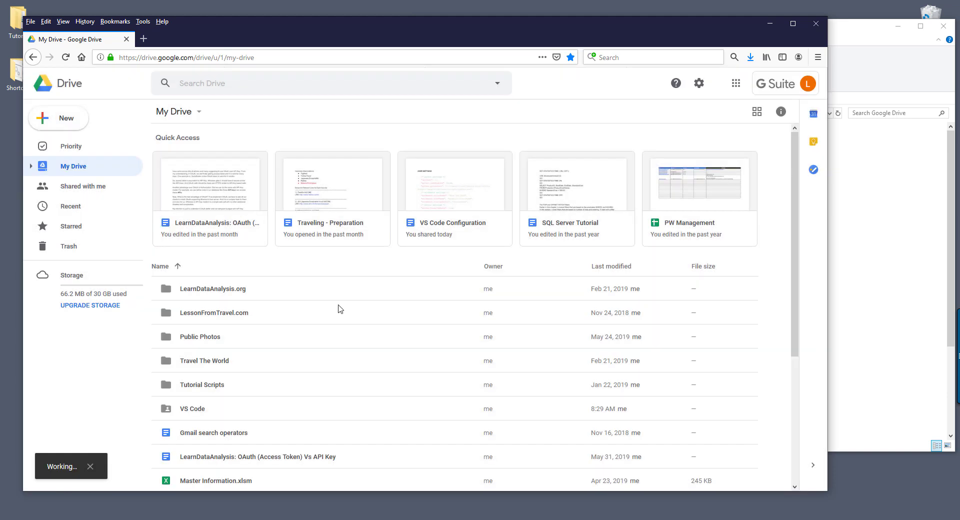
scroll(283, 372, down, 3)
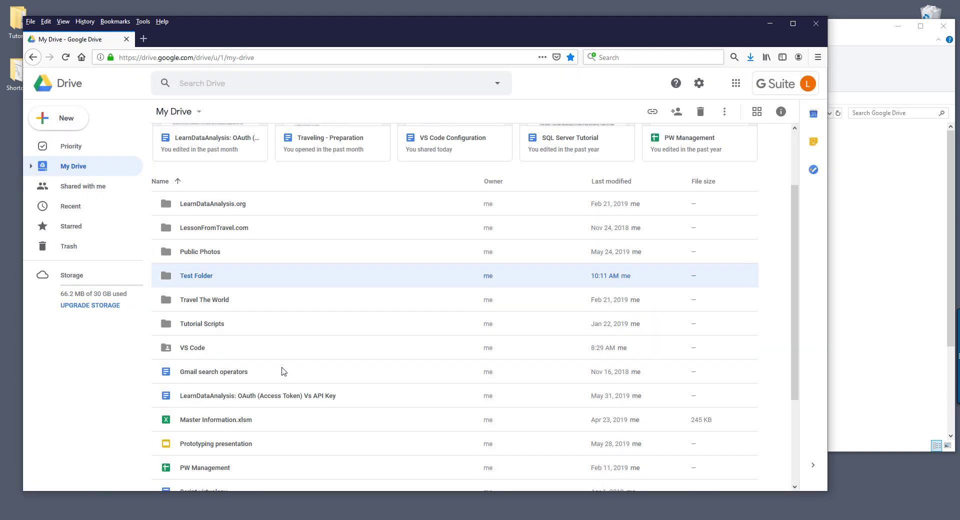
double_click(209, 284)
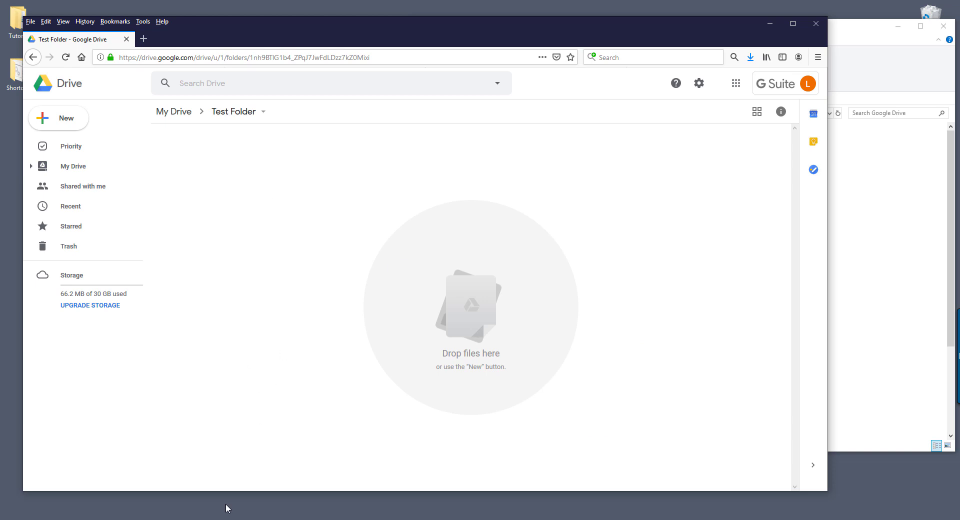
Line up the local Google Drive folder beside the Drive Test Folder page, closing an extra Explorer window
click(926, 284)
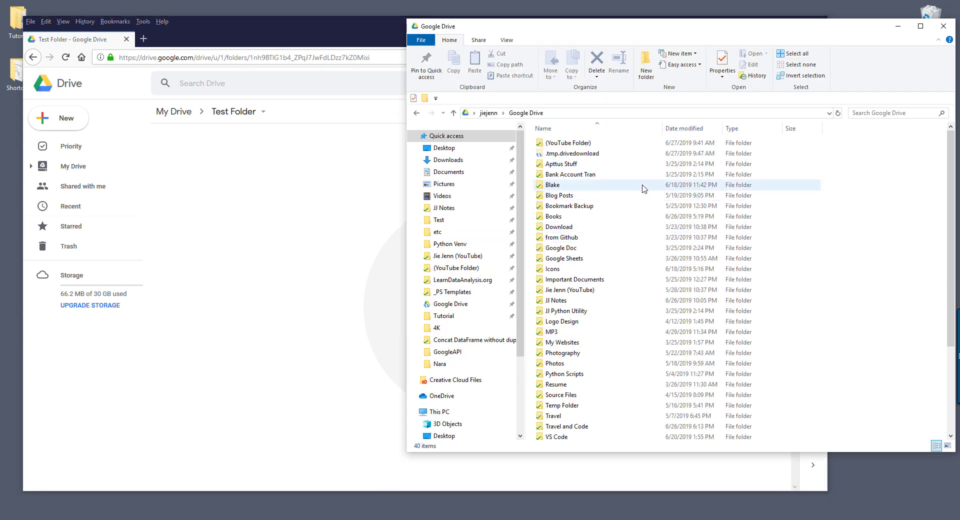
scroll(644, 189, down, 5)
click(592, 351)
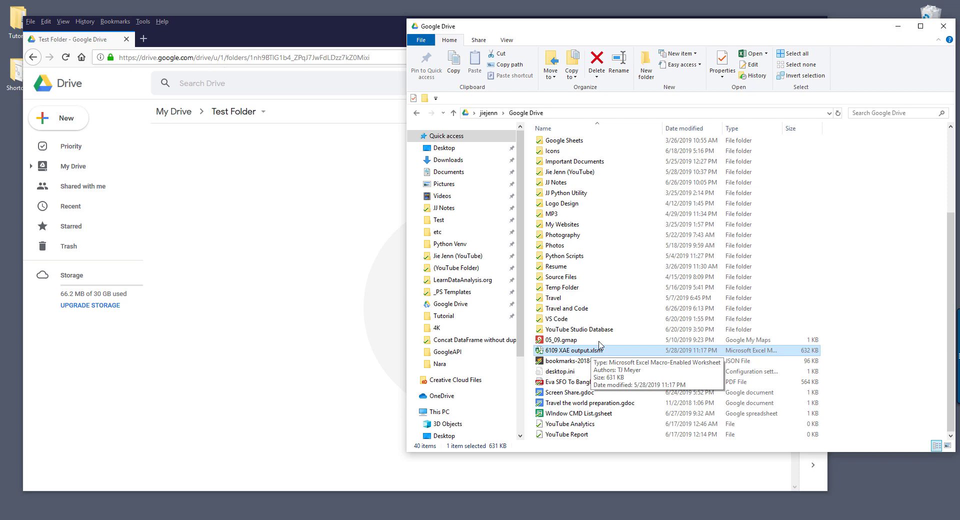
right_click(266, 192)
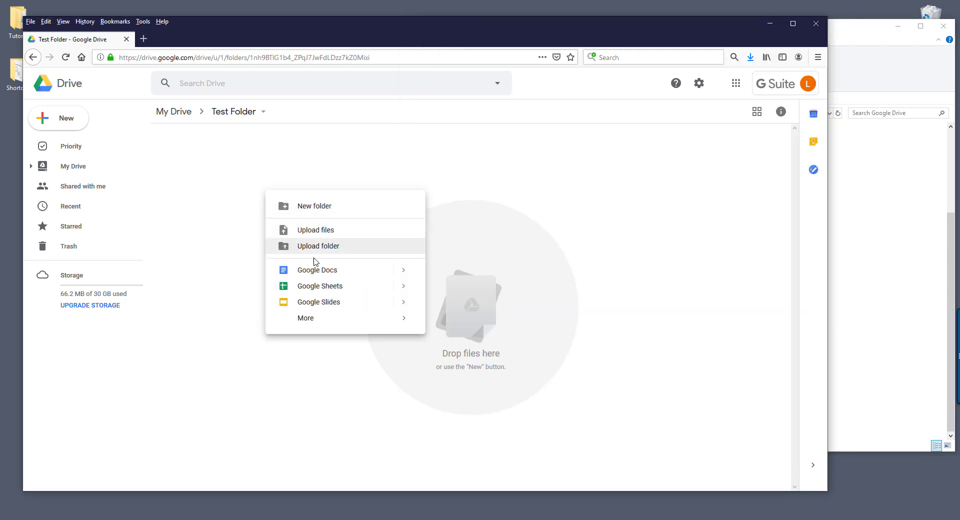
click(949, 301)
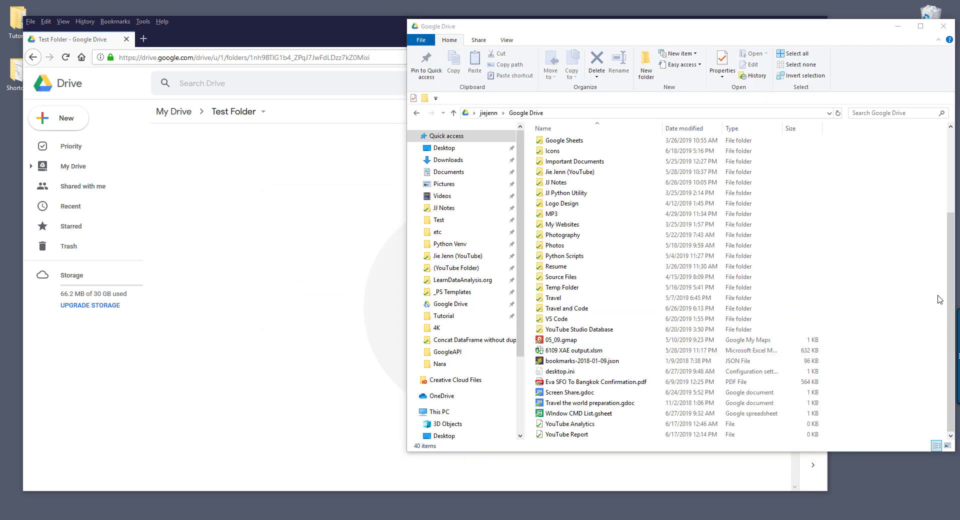
key(ctrl+n)
click(956, 39)
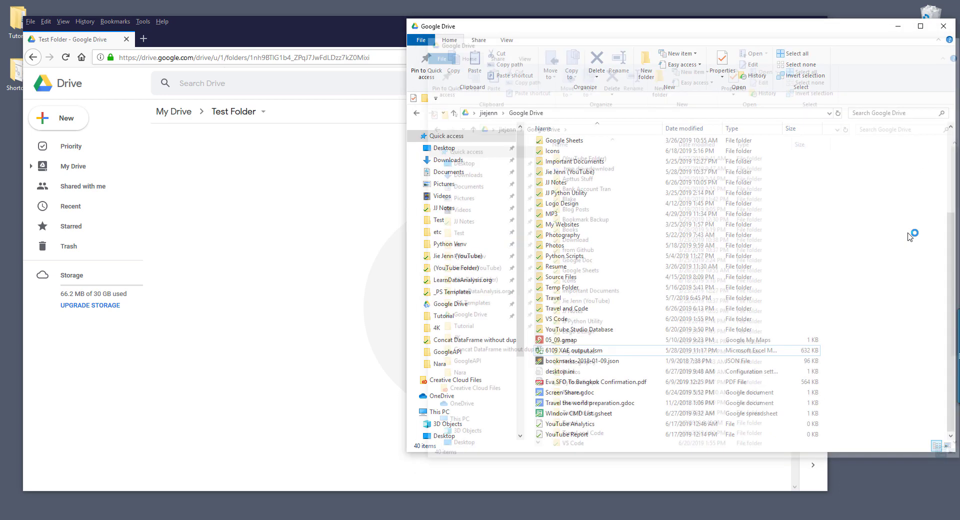
Create a blank Word document named SyncDocDoc.docx and drag it into the online Test Folder
right_click(942, 234)
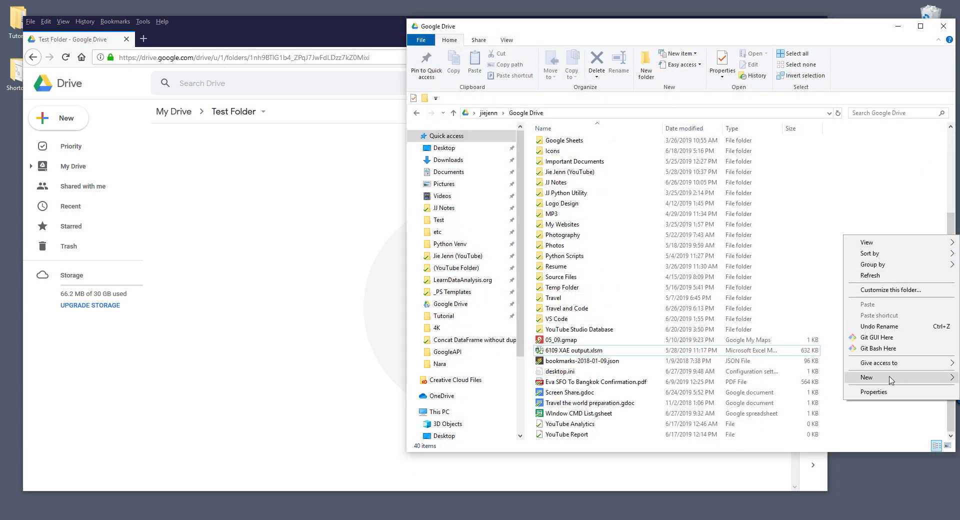
mouse_move(890, 380)
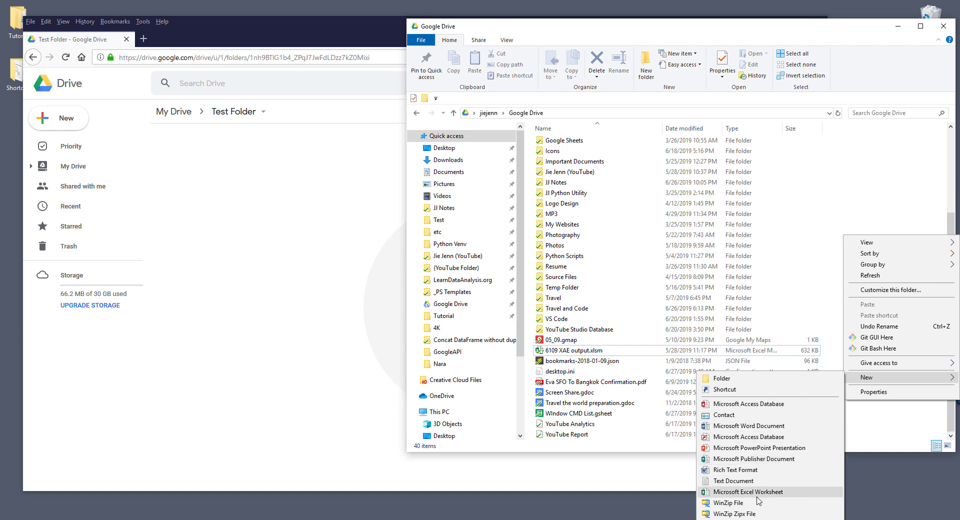
click(758, 427)
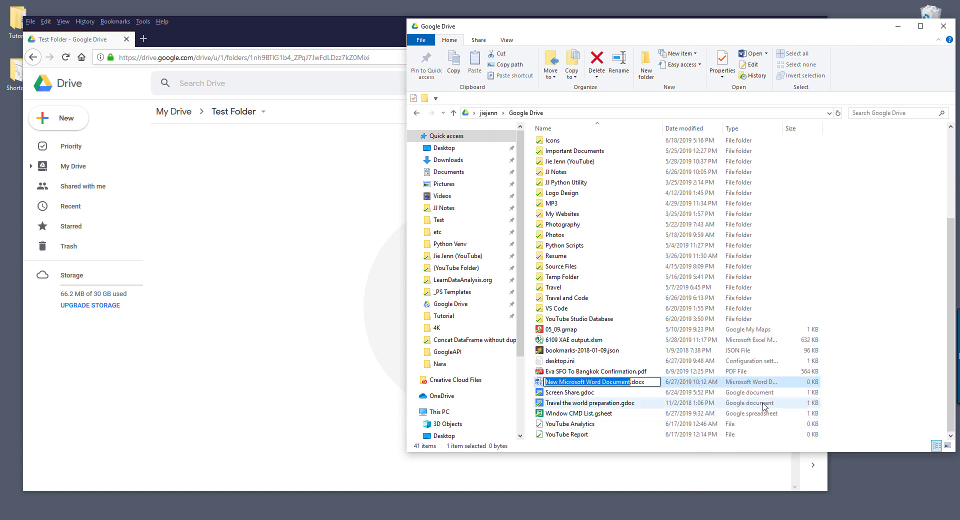
text(SyncD)
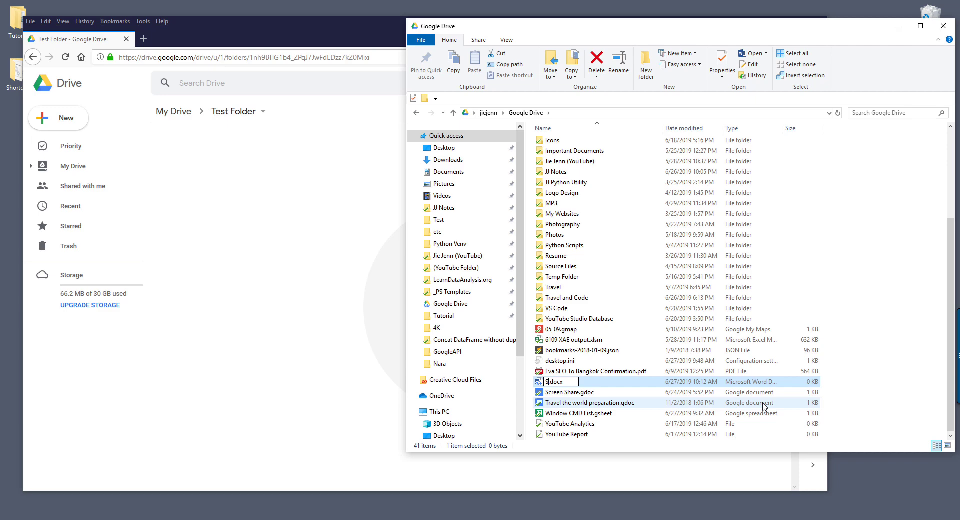
text(ocDoc)
key(Return)
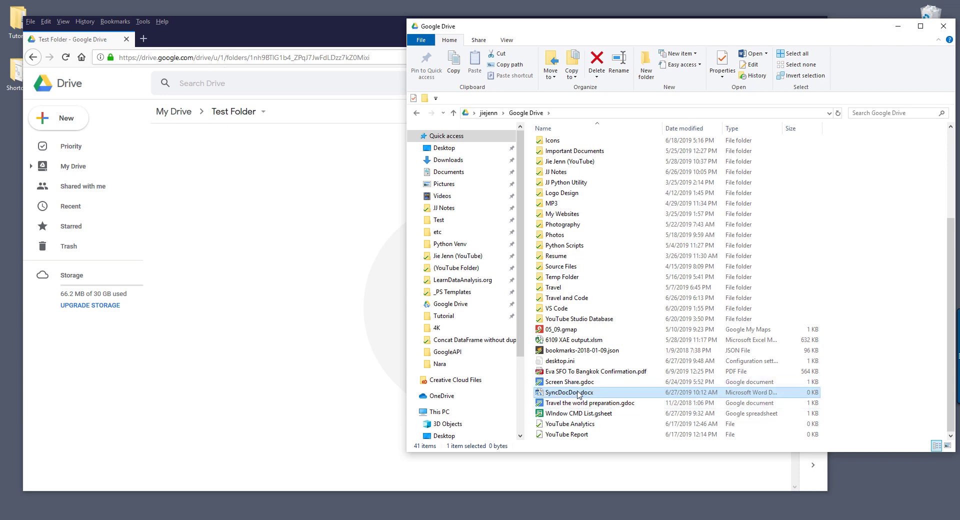
drag(583, 394, 297, 218)
click(113, 403)
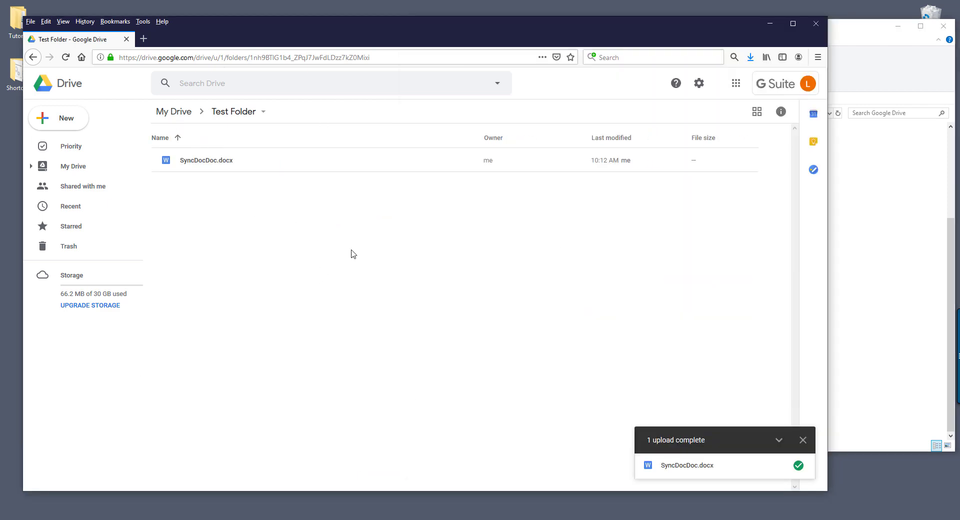
Verify the account and local folder path, then go from Test Folder back up to My Drive
click(807, 84)
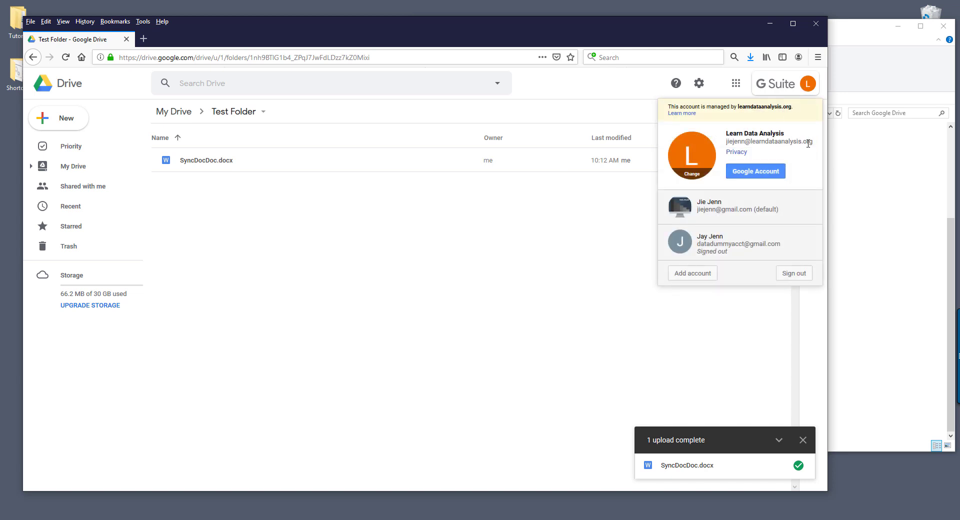
click(308, 370)
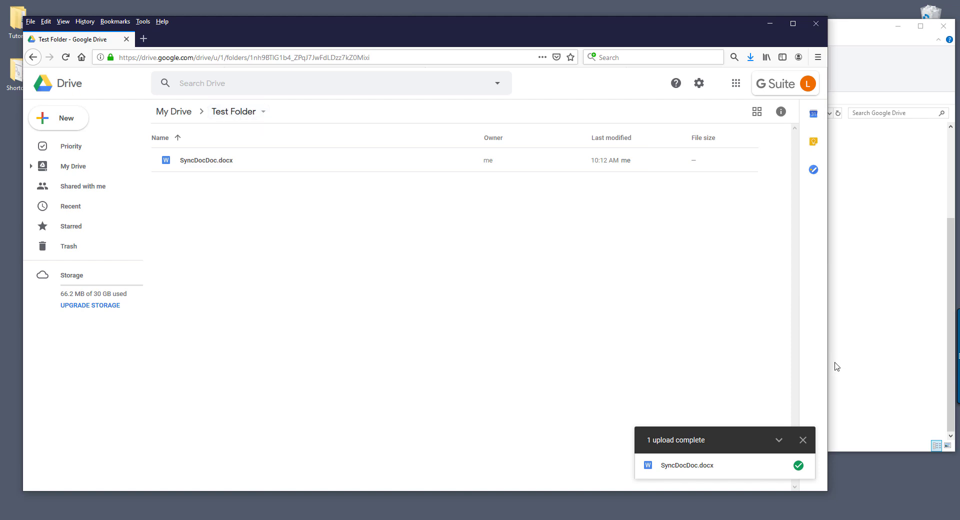
click(878, 373)
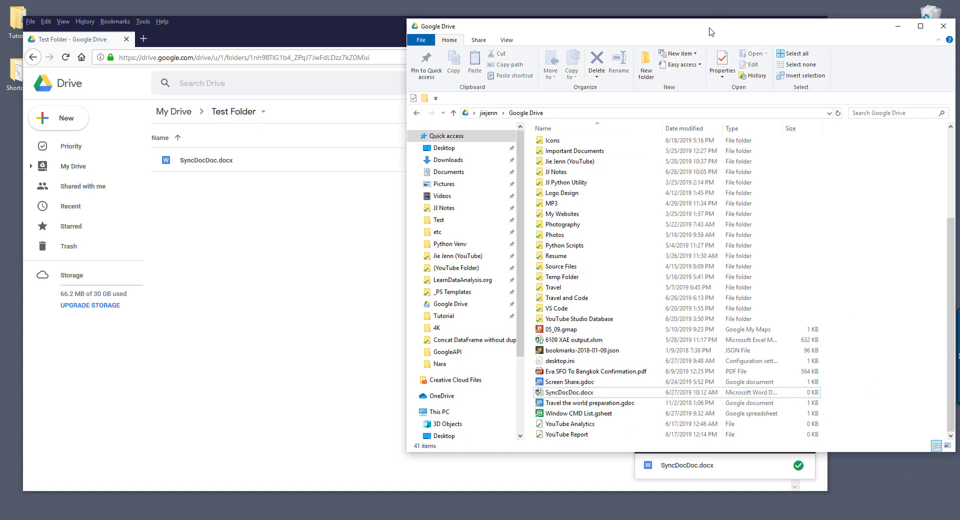
scroll(710, 237, up, 4)
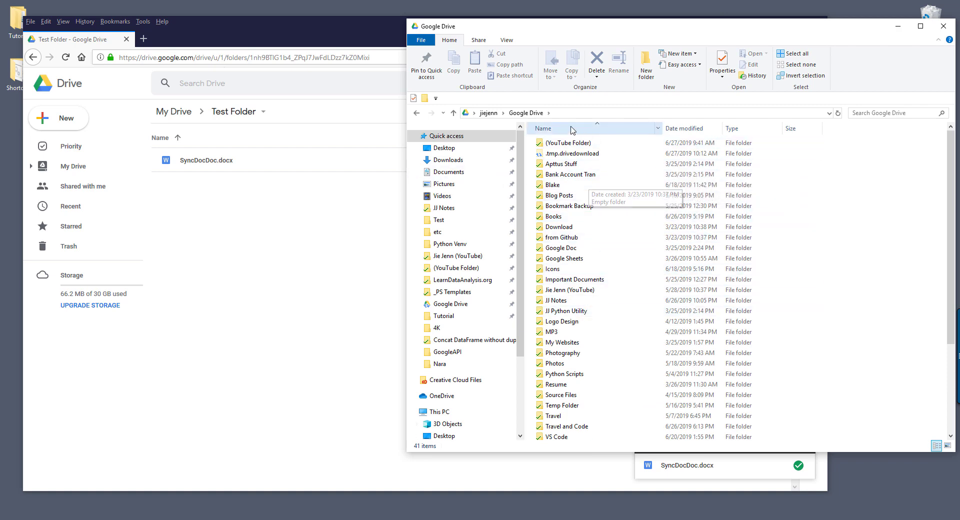
click(554, 116)
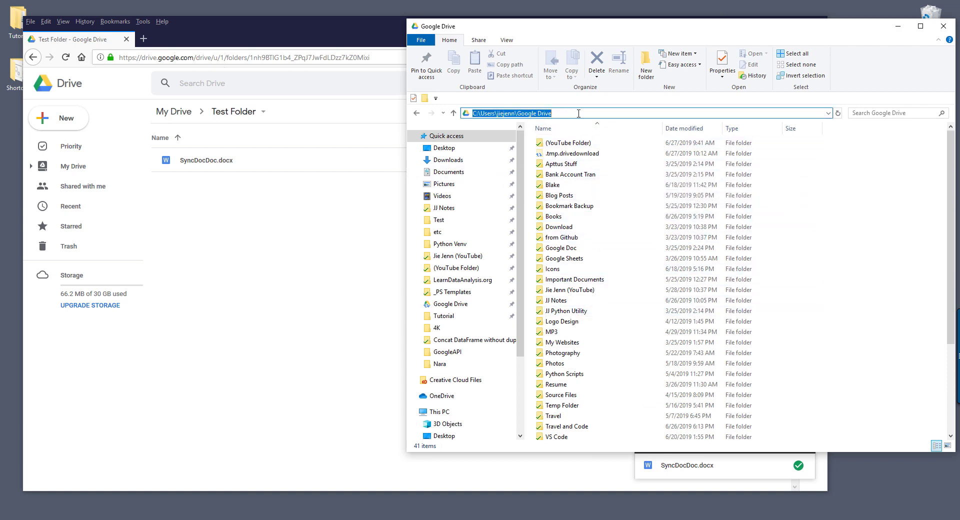
click(277, 346)
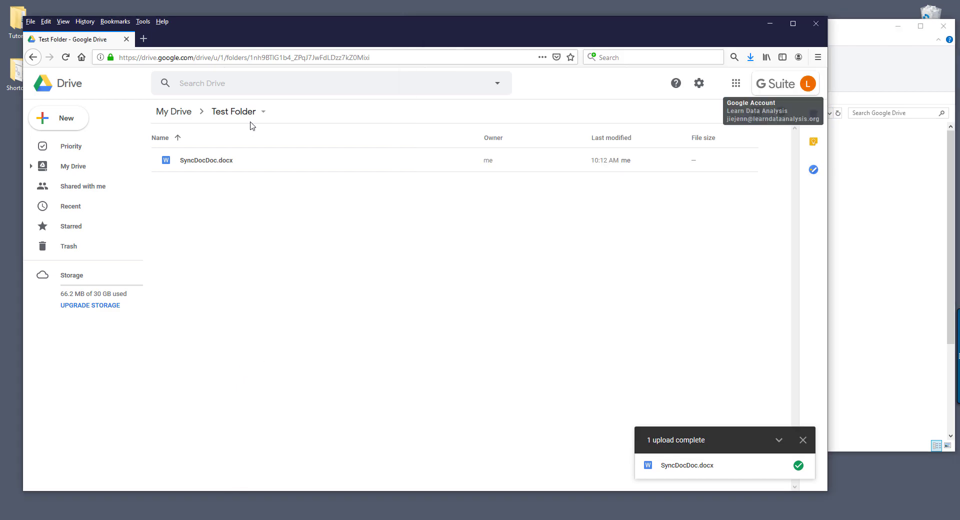
click(171, 113)
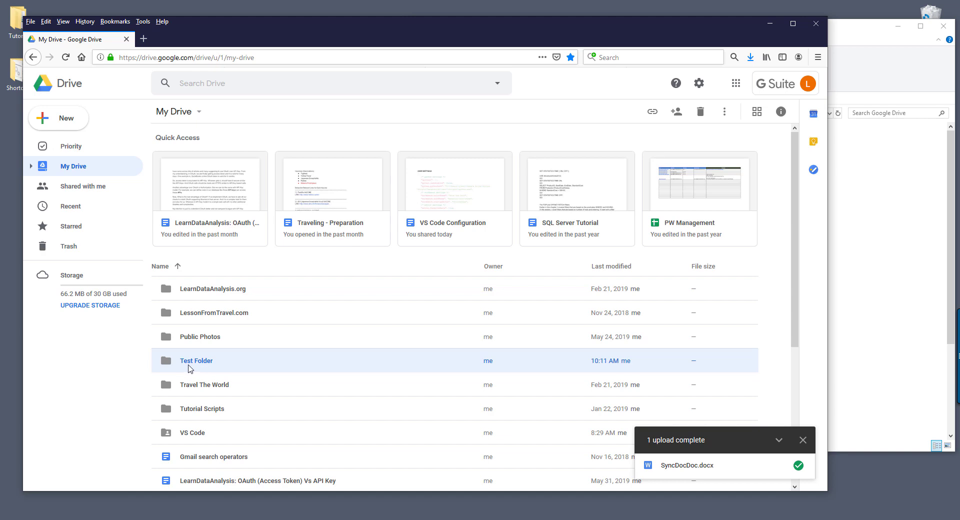
click(888, 307)
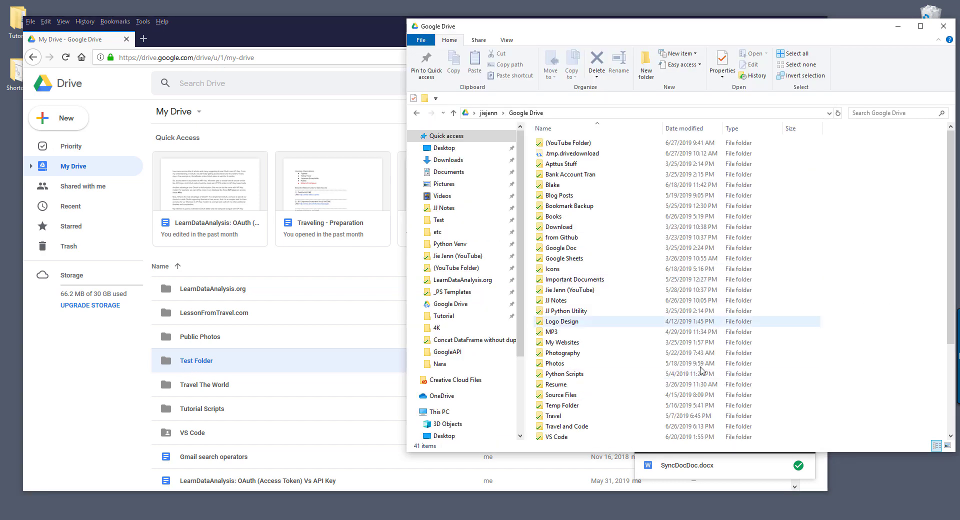
click(200, 366)
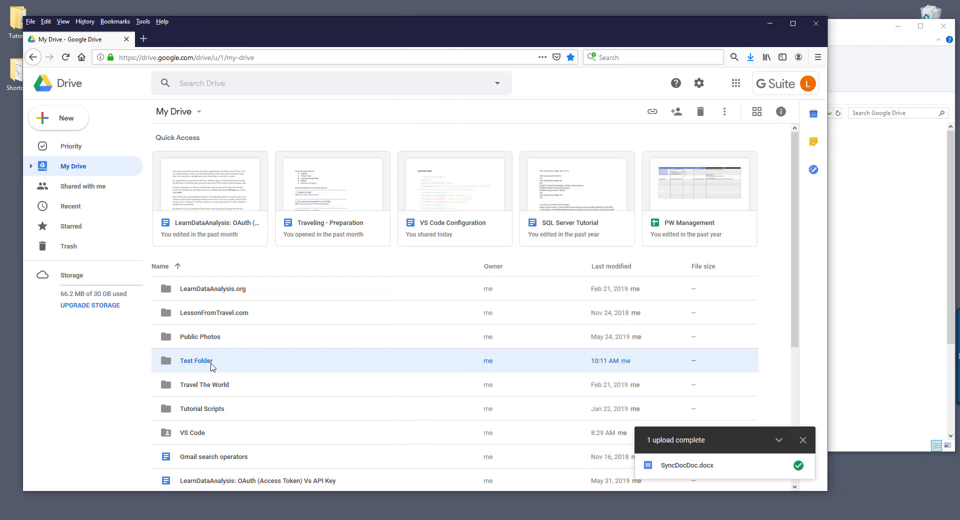
Share Test Folder with the personal Gmail account and send the invitation
right_click(212, 368)
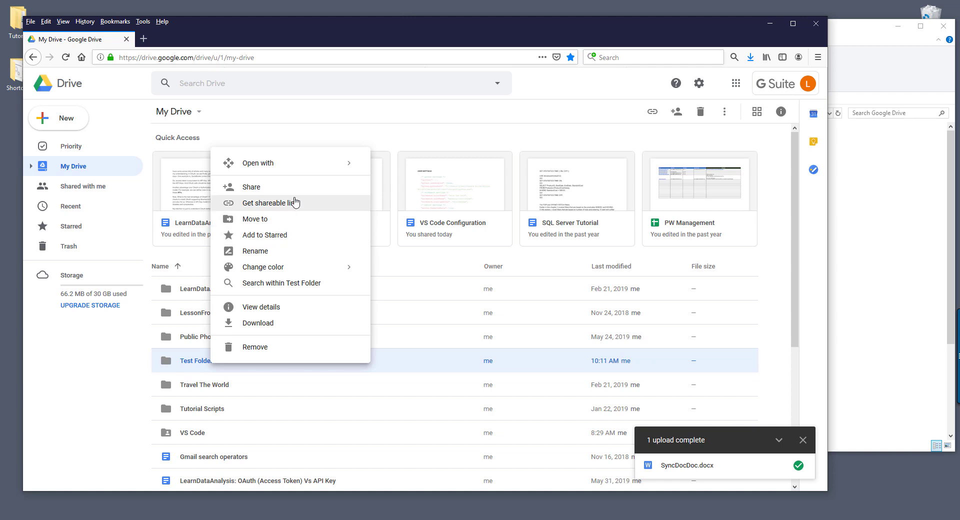
click(237, 189)
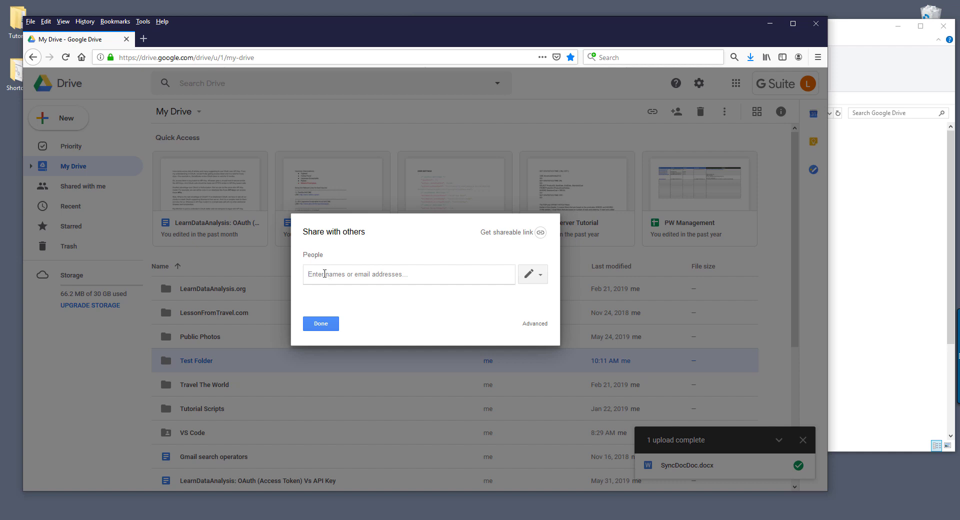
text(jiejenn)
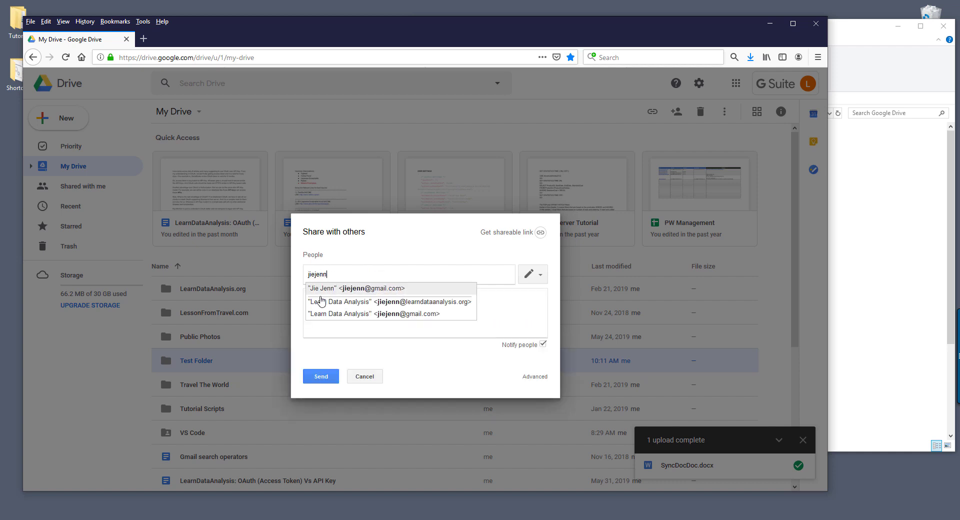
click(370, 288)
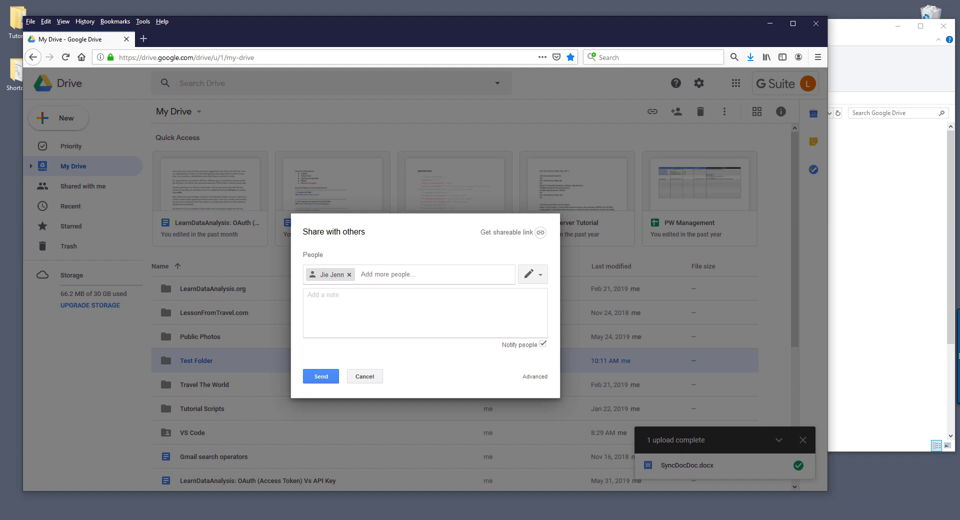
click(880, 255)
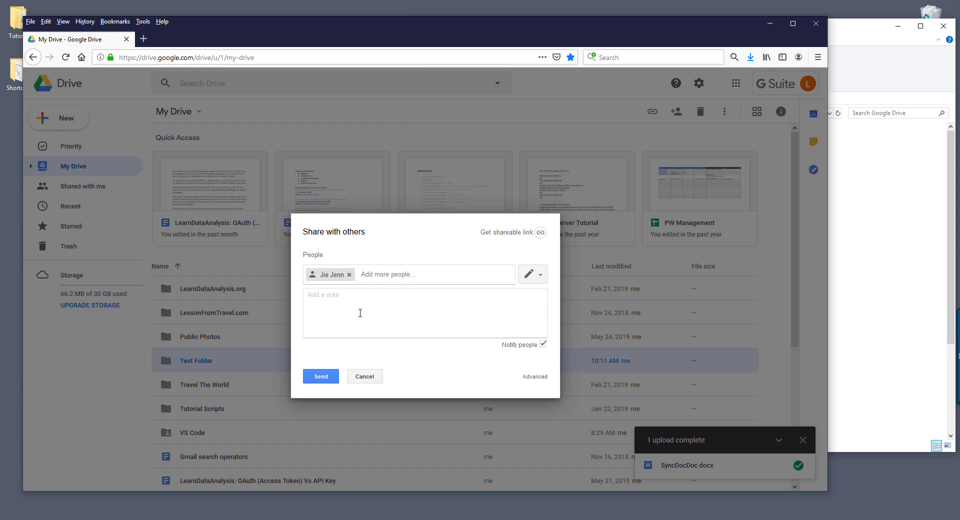
click(358, 313)
click(323, 379)
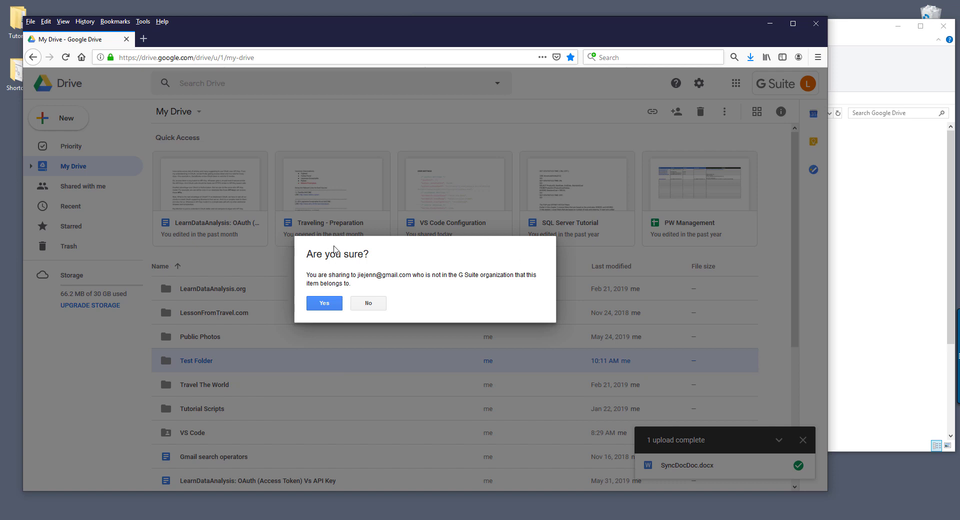
Confirm sharing with the recipient outside the organization
drag(358, 276, 411, 276)
click(438, 291)
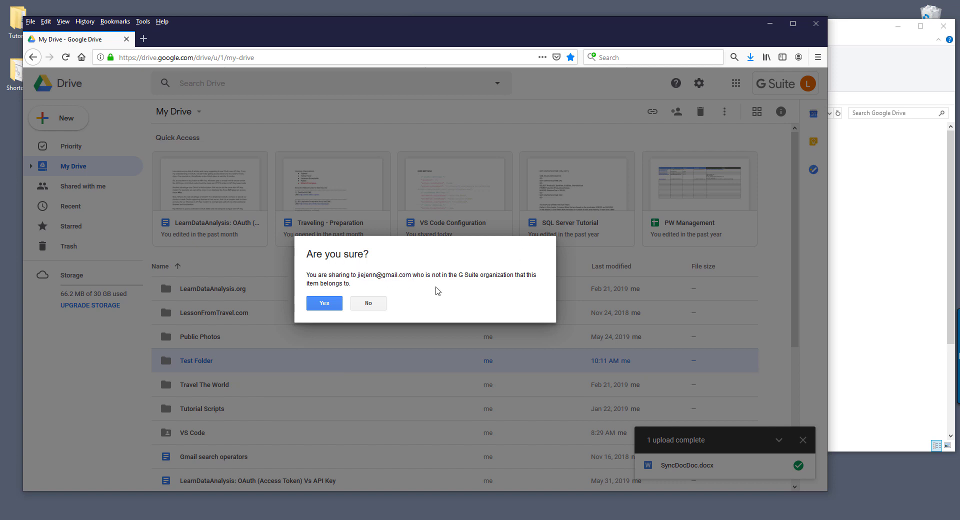
click(333, 303)
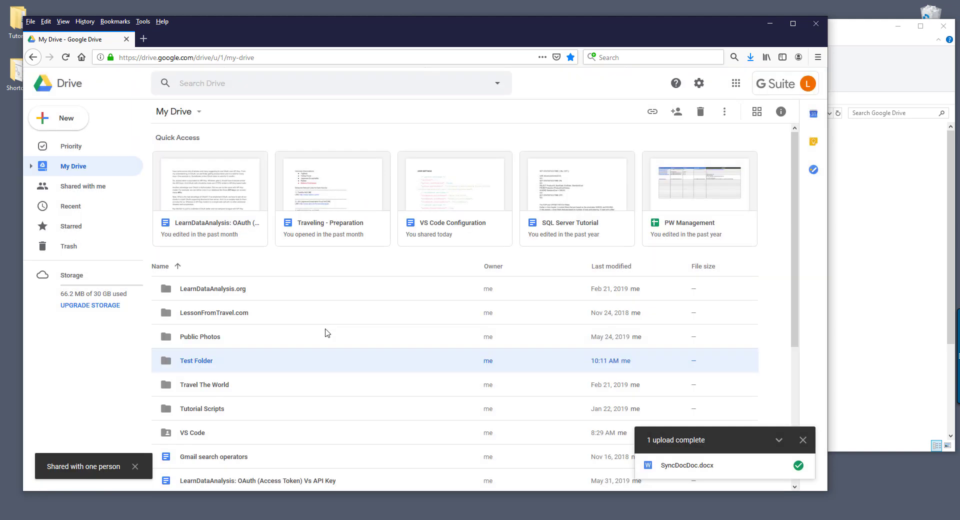
click(870, 333)
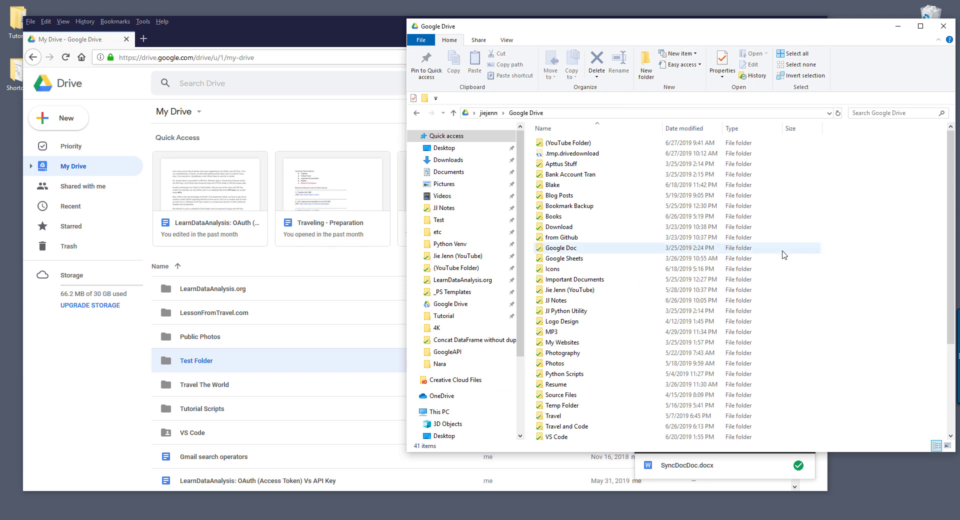
click(203, 369)
Load Google Drive in the new tab and confirm which account is signed in
click(144, 38)
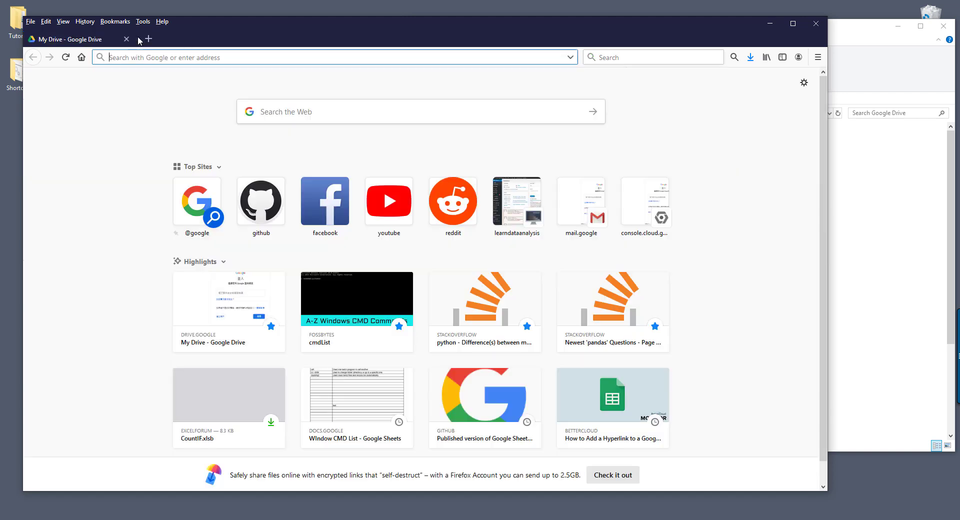
text(drive.google.com/)
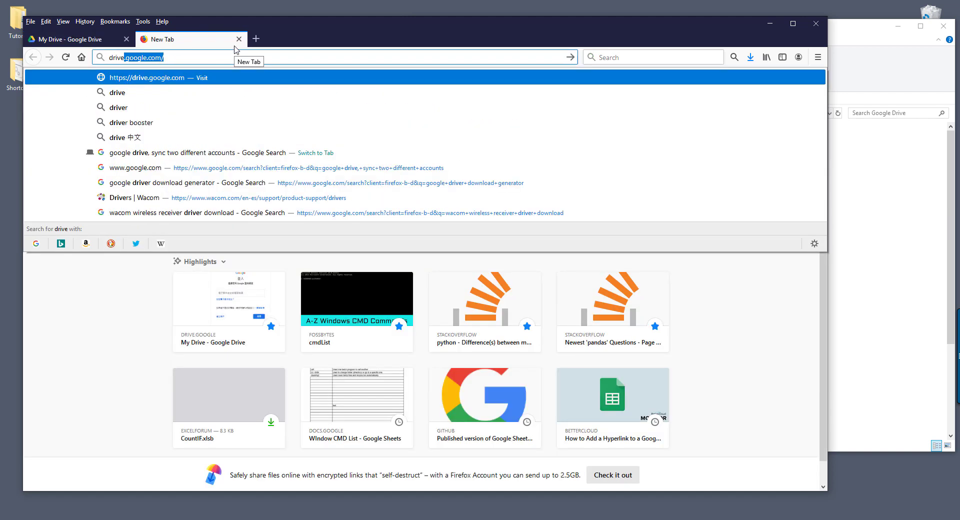
key(Return)
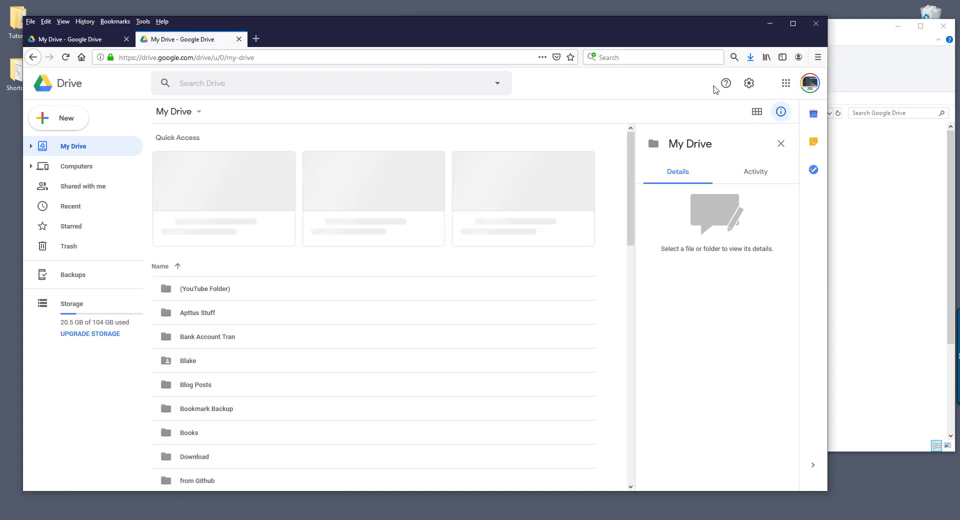
click(810, 83)
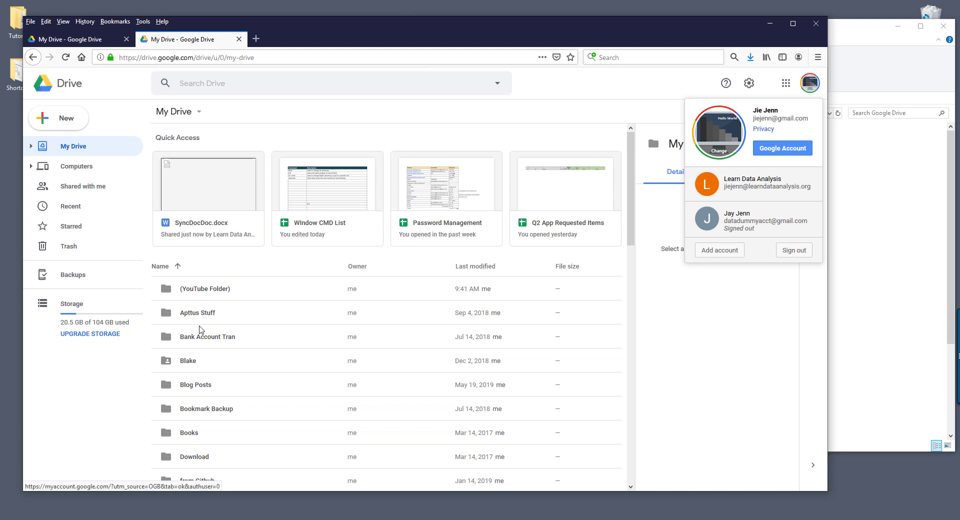
click(105, 413)
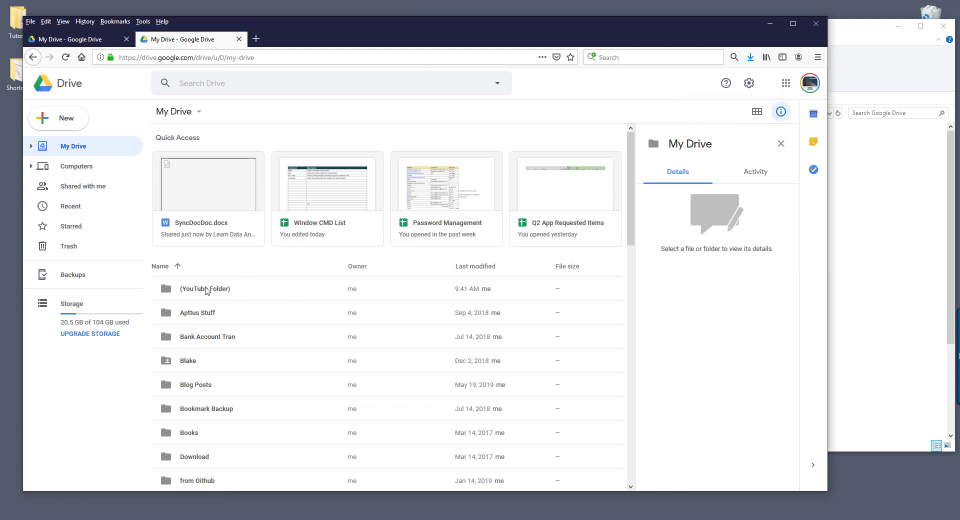
Add the shared Test Folder from Shared with me to My Drive
click(67, 190)
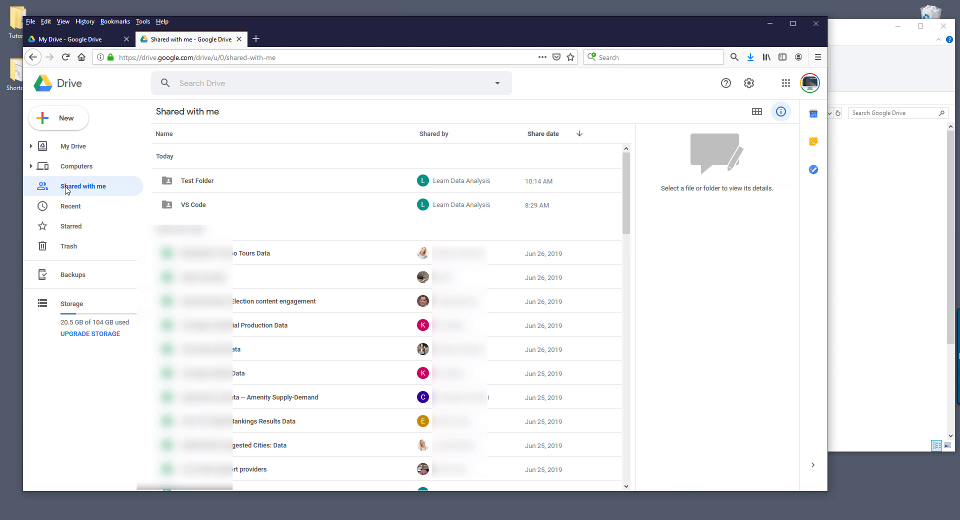
click(198, 185)
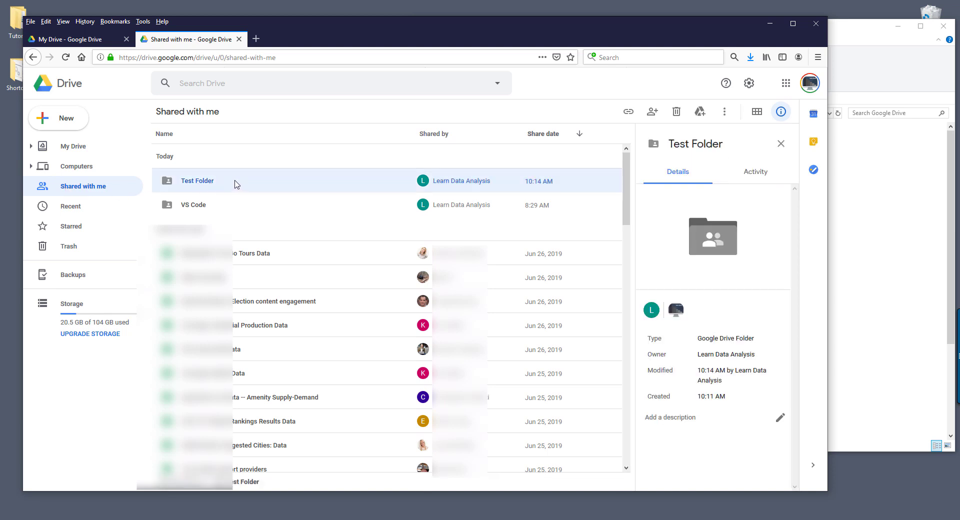
right_click(232, 185)
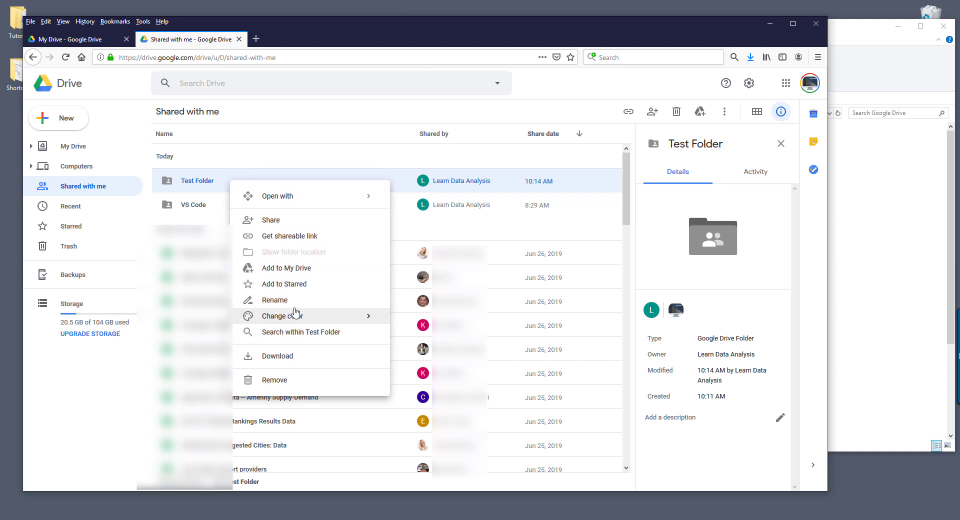
click(271, 270)
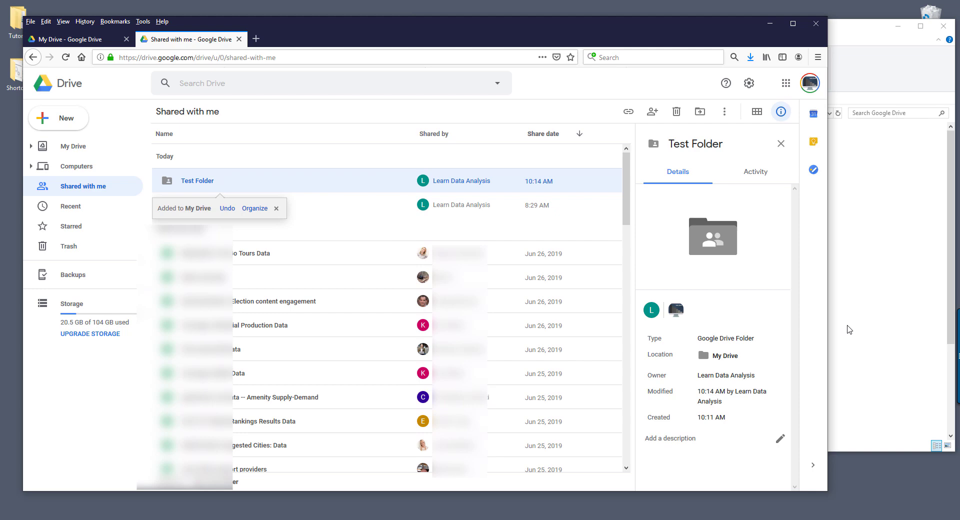
click(902, 335)
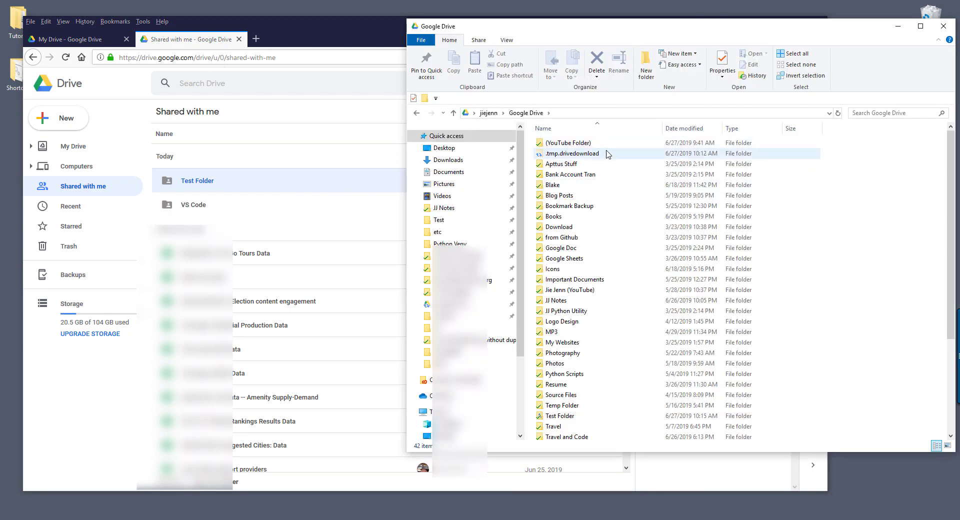
Switch the local Google Drive folder to Large icons and open the synced Test Folder
scroll(610, 220, down, 3)
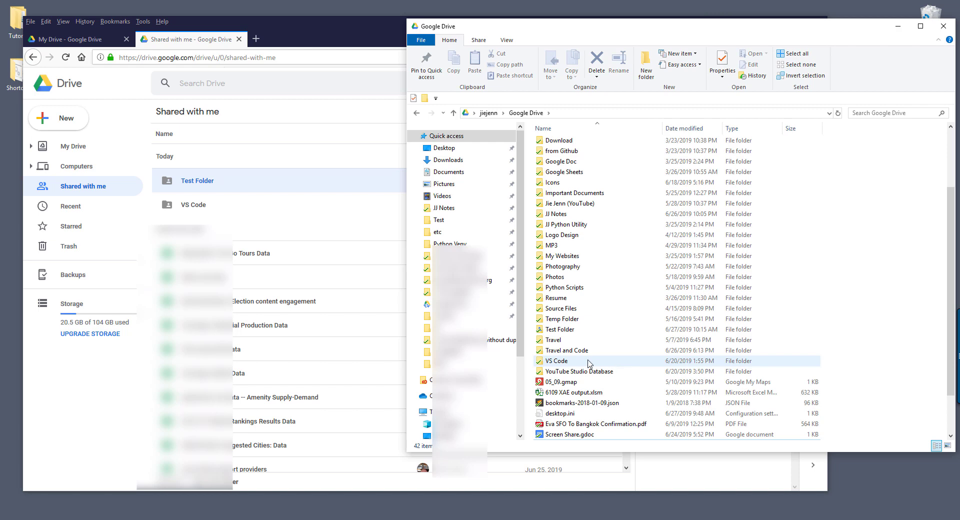
click(563, 329)
key(ctrl+shift+5)
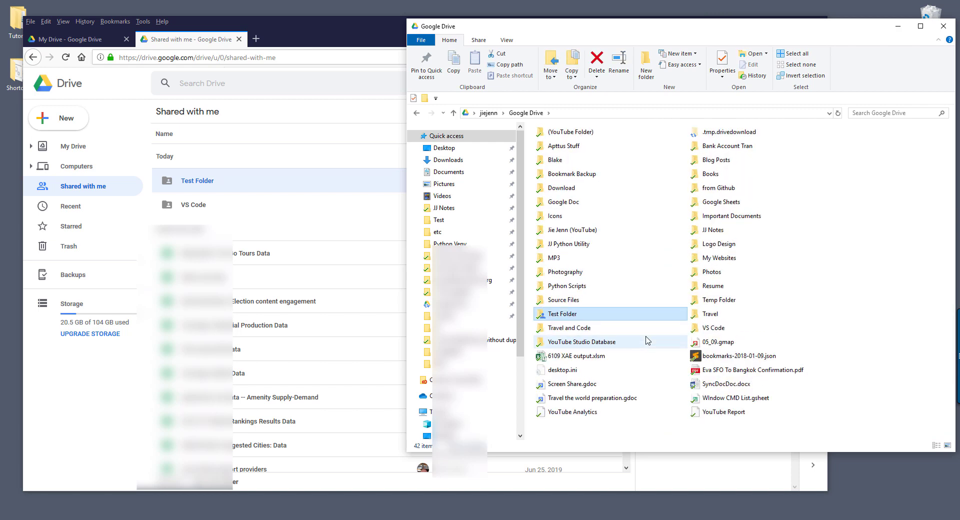
key(ctrl+shift+2)
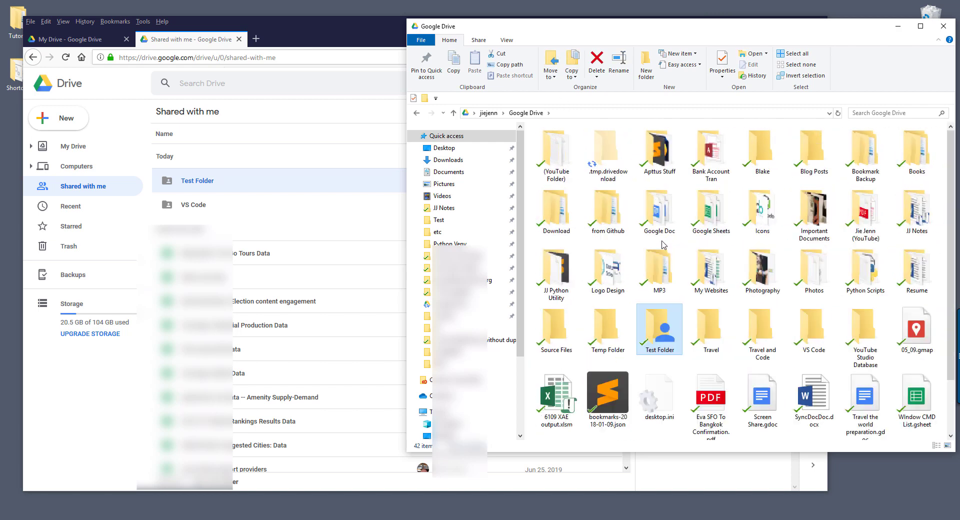
double_click(651, 344)
drag(652, 14, 643, 29)
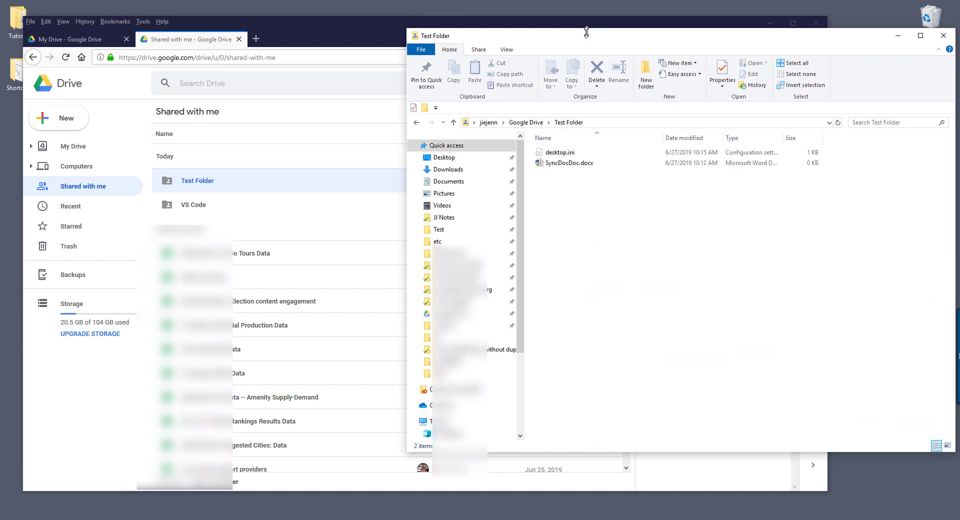
click(563, 164)
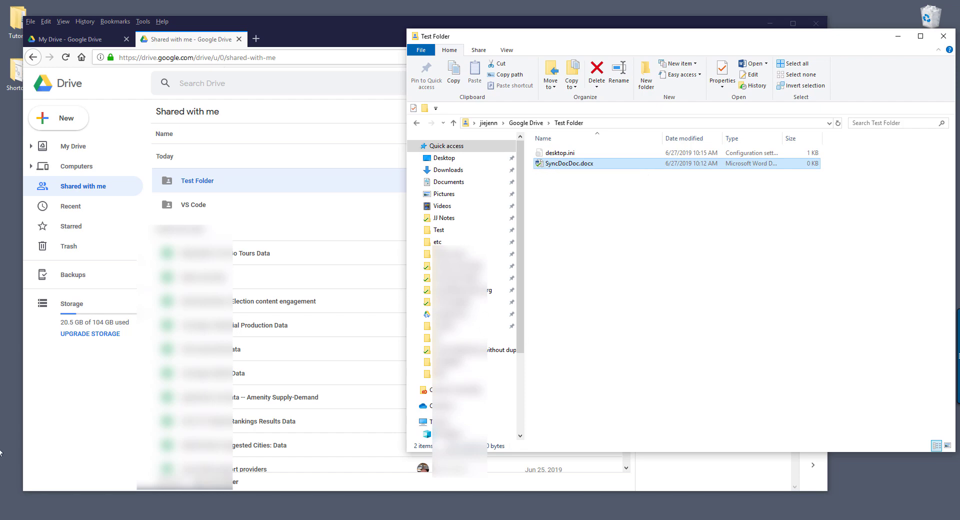
Open a second File Explorer window alongside the local Test Folder
click(185, 44)
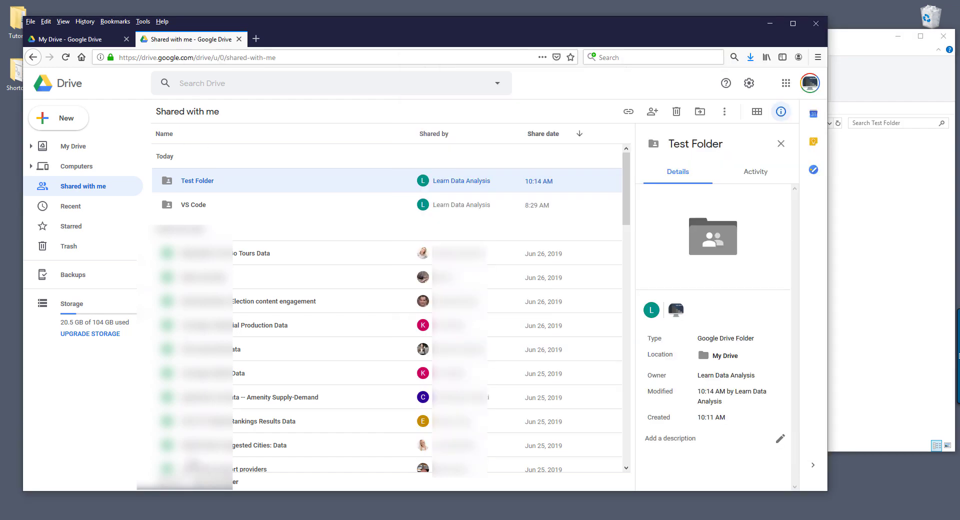
key(alt+Tab)
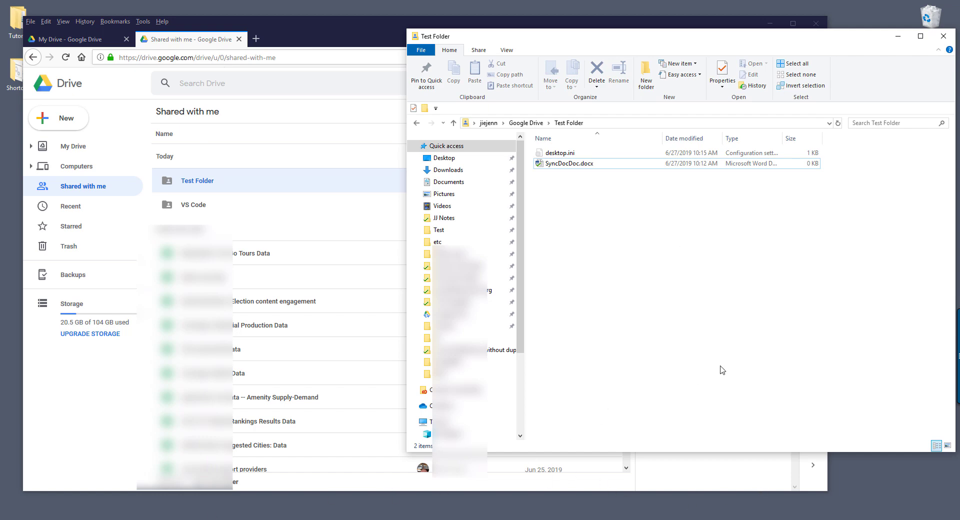
key(super+e)
key(ctrl+w)
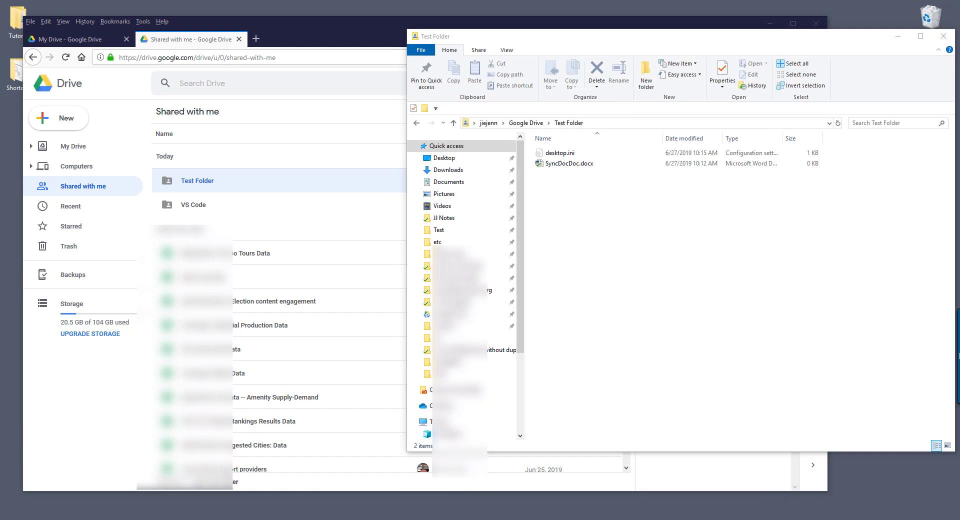
key(super+e)
Browse to the JJ Notes folder and select Git Commands.docx
click(399, 195)
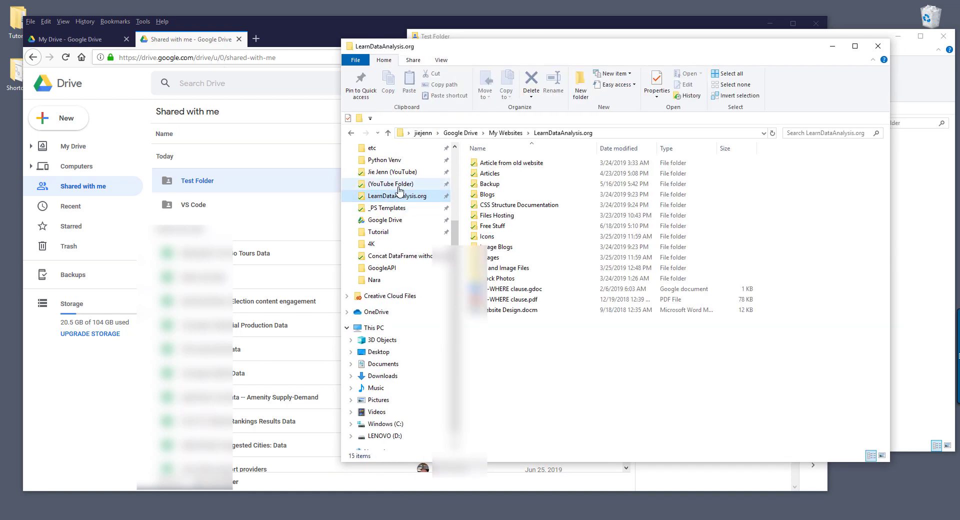
click(398, 187)
scroll(399, 187, up, 1)
click(395, 159)
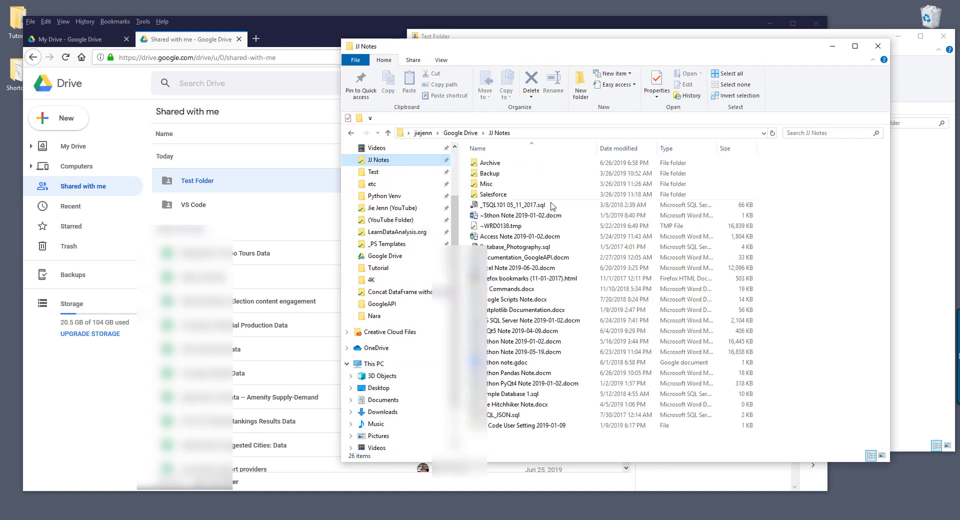
click(498, 294)
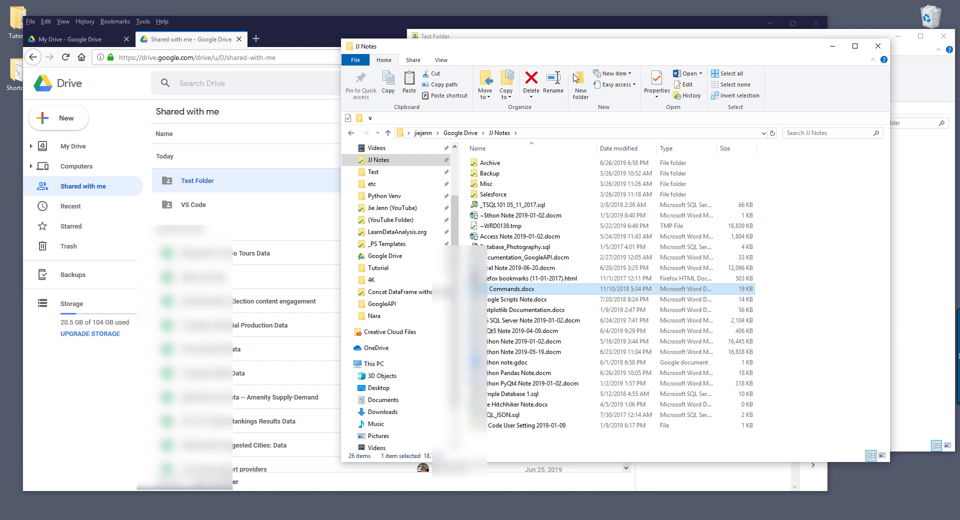
drag(542, 46, 405, 39)
Paste Git Commands.docx into the synced Test Folder
click(764, 224)
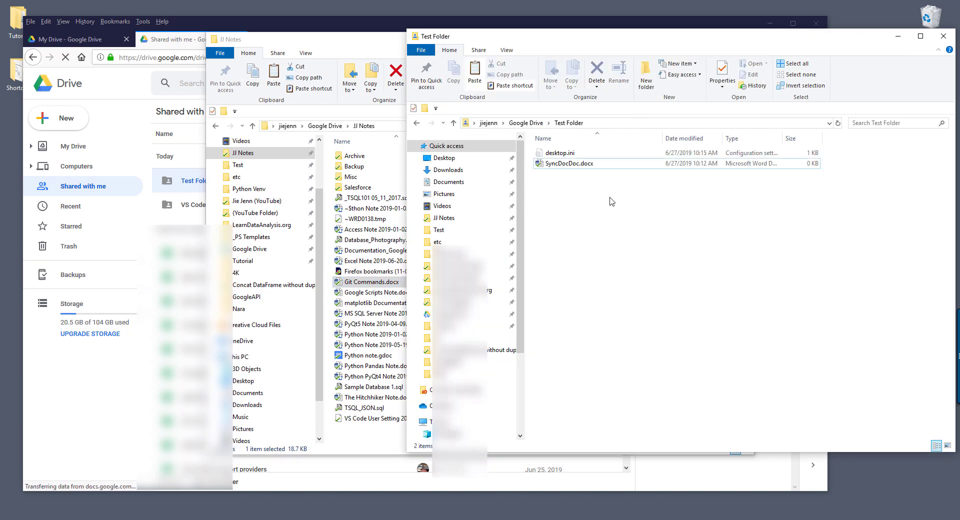
key(ctrl+v)
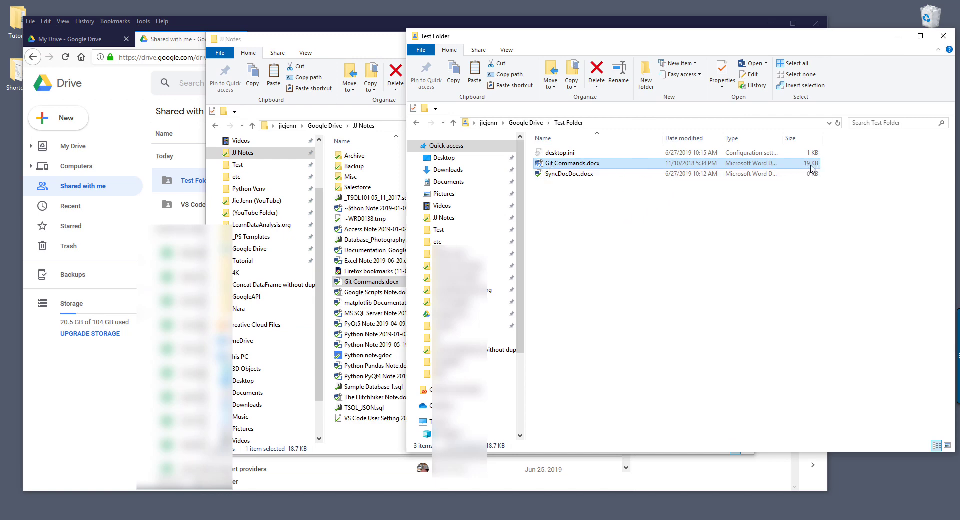
click(557, 176)
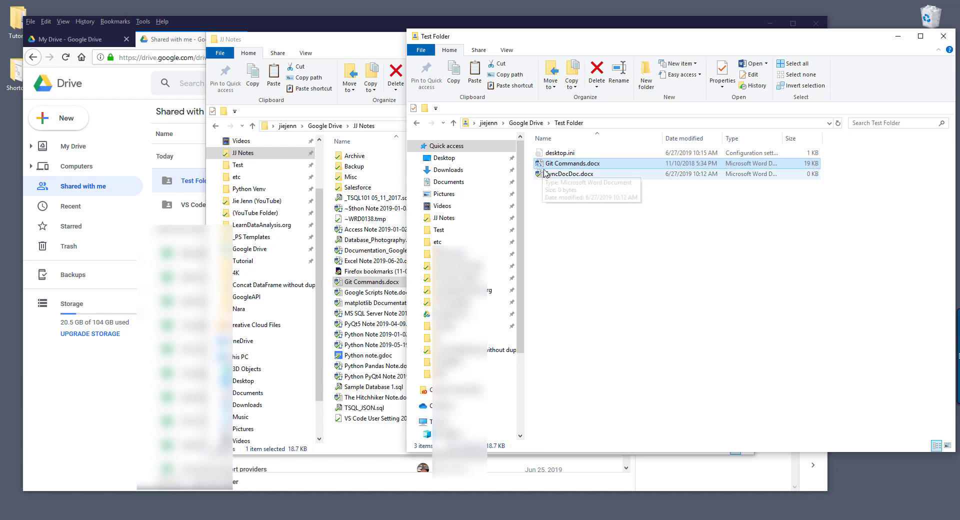
click(544, 167)
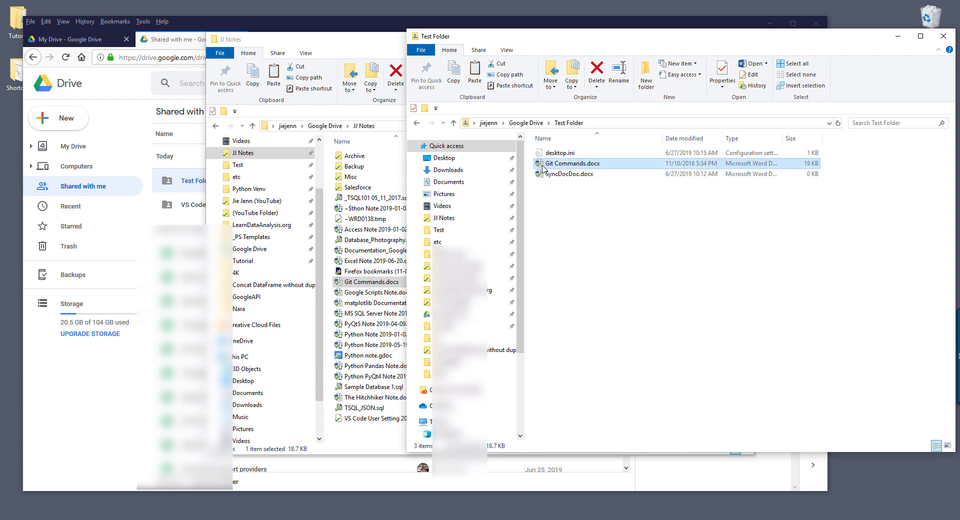
Open Test Folder in the G Suite My Drive and reload to confirm Git Commands.docx synced
click(170, 115)
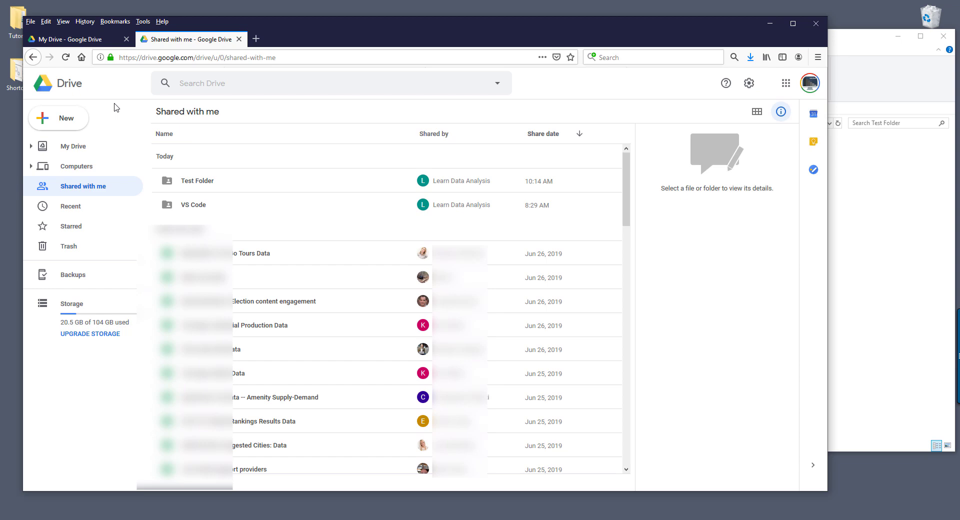
click(86, 41)
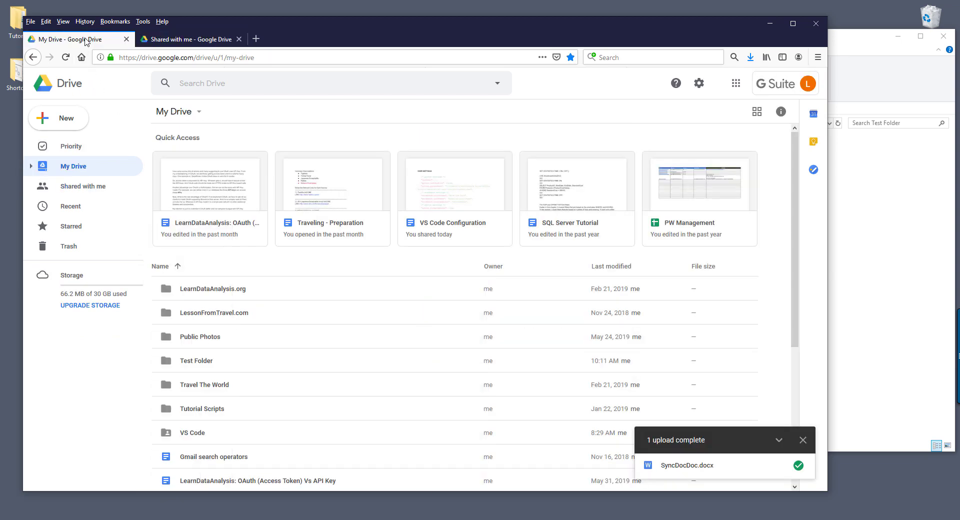
double_click(205, 367)
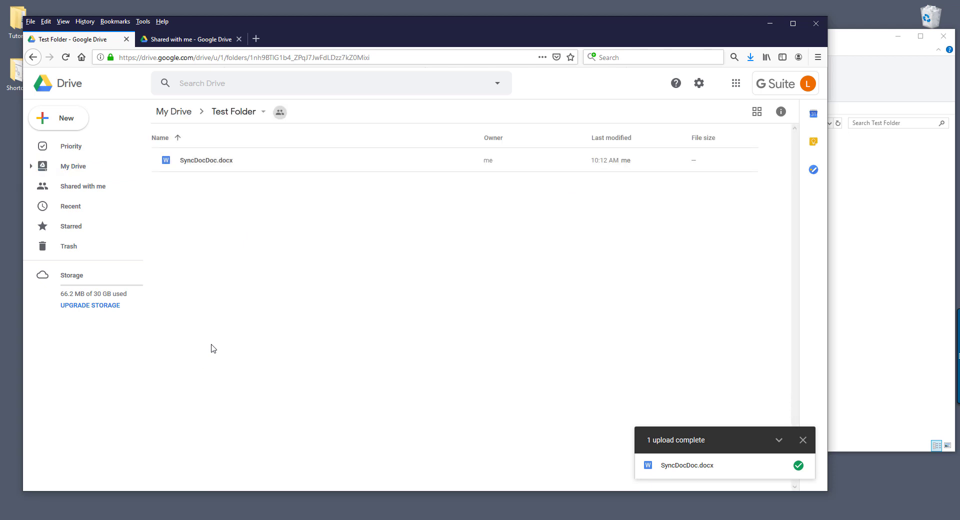
click(64, 57)
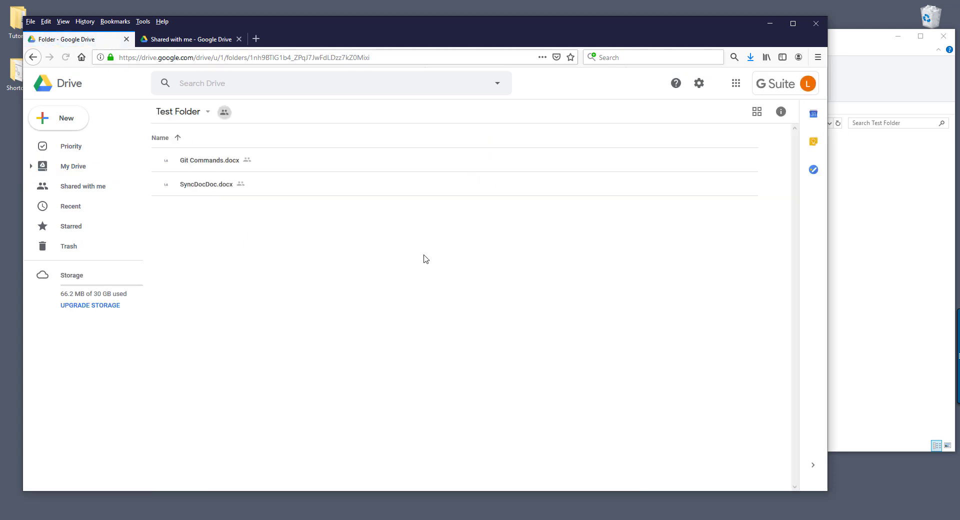
click(184, 166)
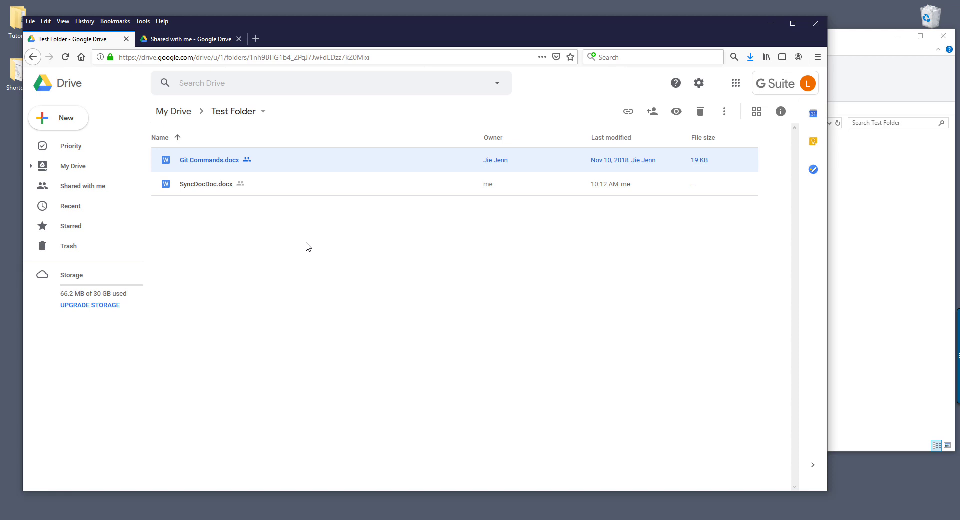
Bring the local Test Folder window forward to compare its files with Drive
click(915, 350)
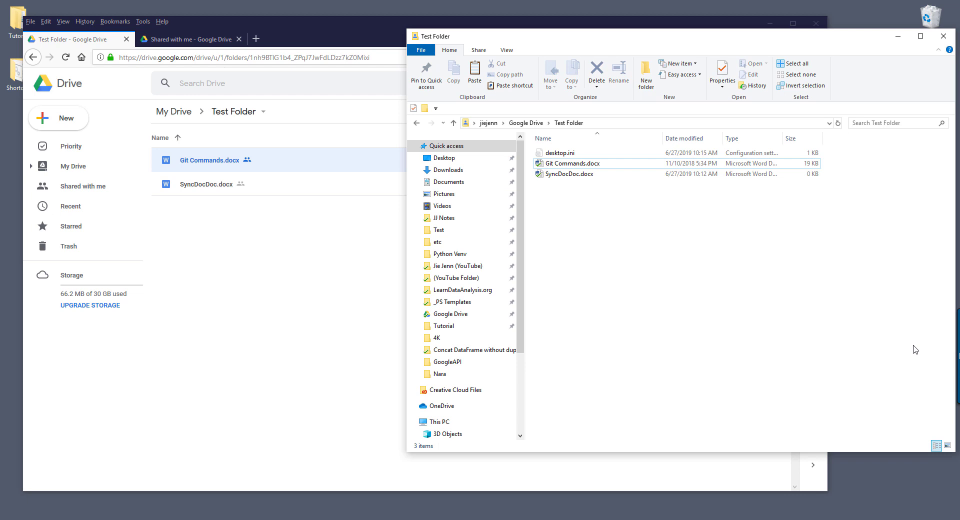